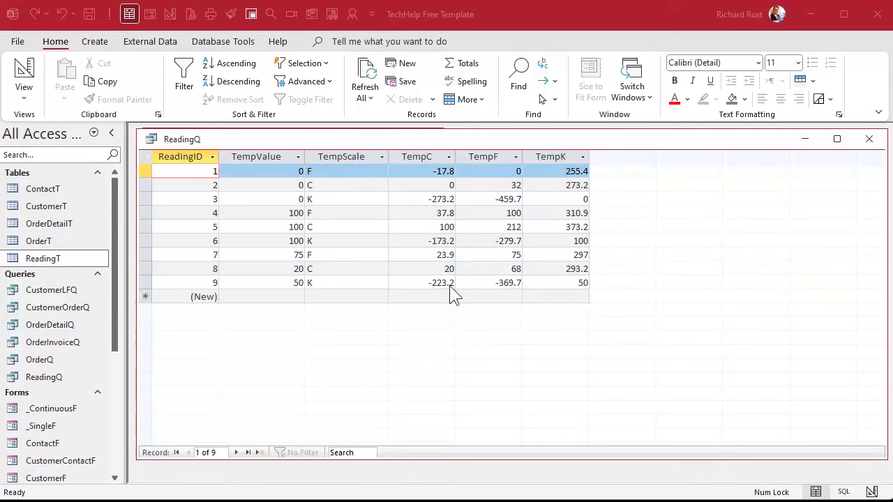
Add a new record to the ReadingQ query with a TempValue of 200 and a TempScale of C.
key(ctrl+plus)
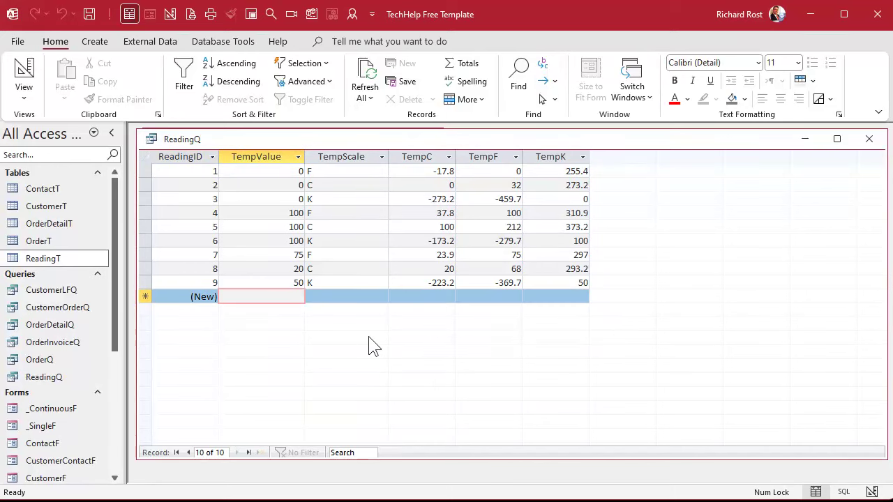
text(200)
key(Tab)
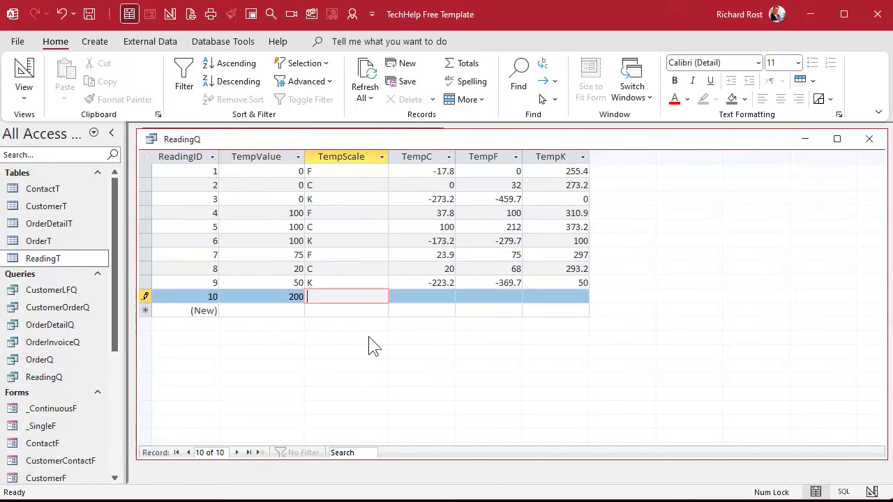
text(C)
key(Tab)
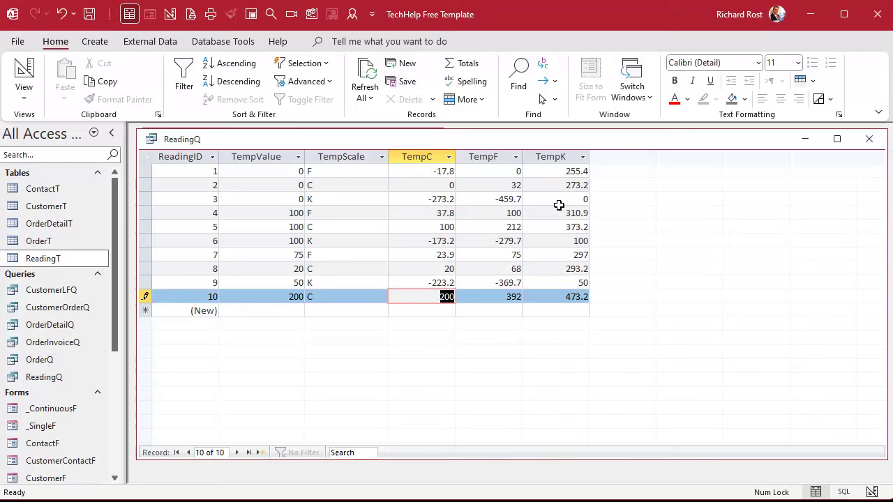
Close the ReadingQ query and save the changes to its design.
click(301, 186)
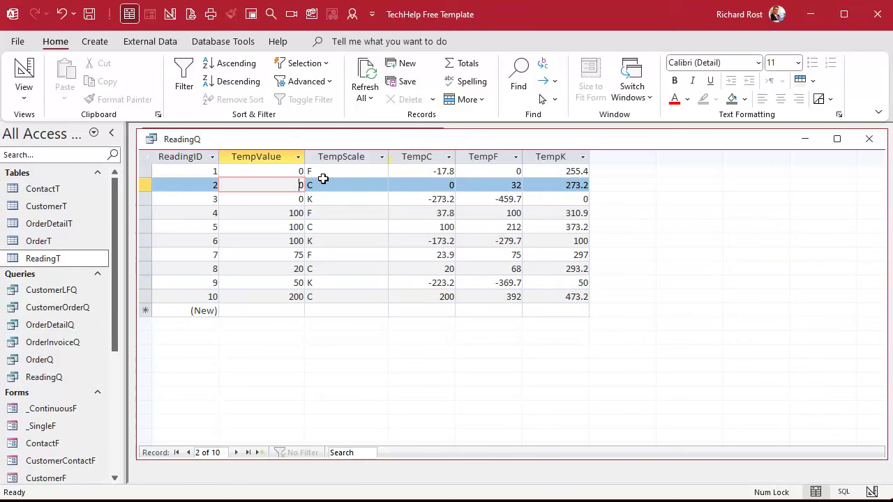
click(332, 187)
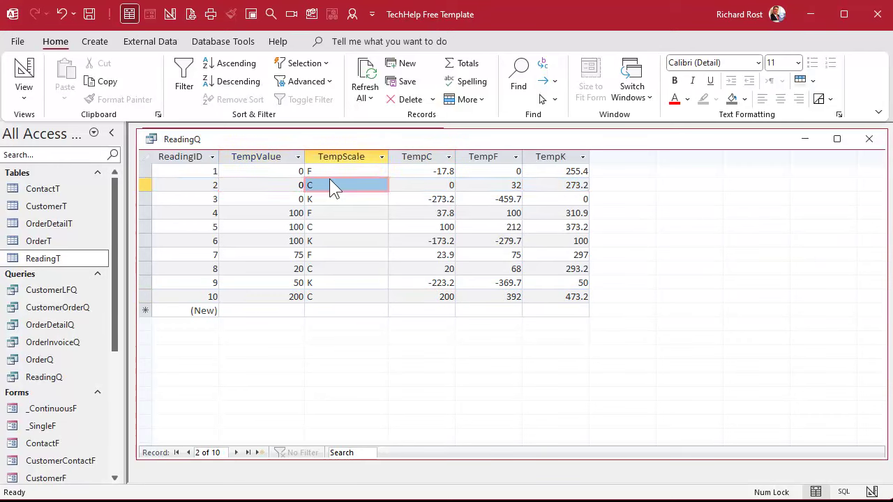
click(868, 139)
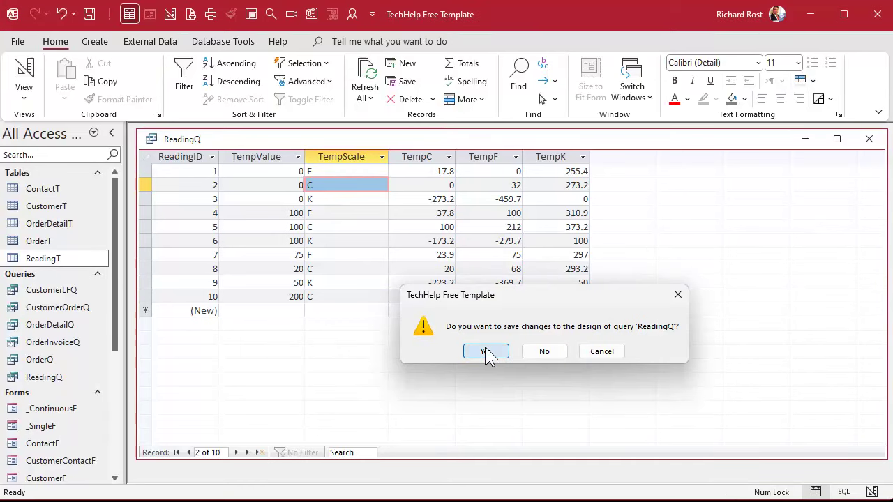
click(488, 353)
Duplicate the _ContinuousF form template as a new form named ReadingF.
click(61, 410)
scroll(51, 396, down, 4)
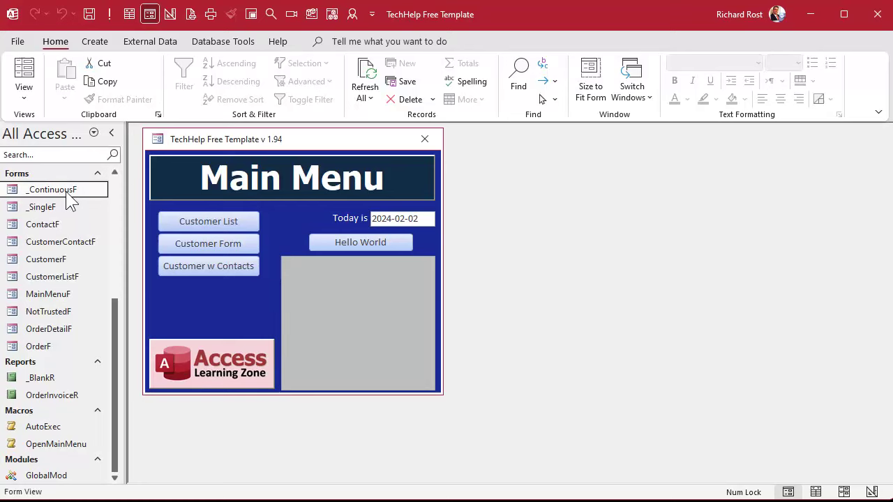
key(ctrl+c)
key(ctrl+v)
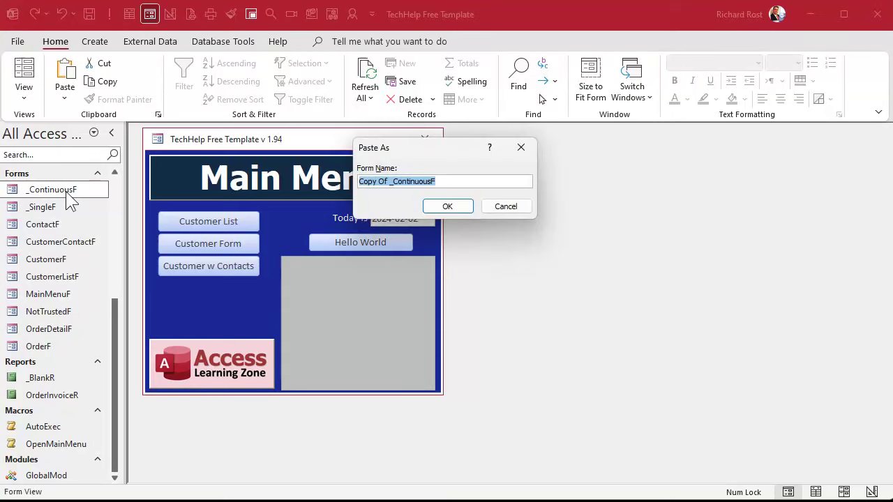
text(ReadingF)
key(Return)
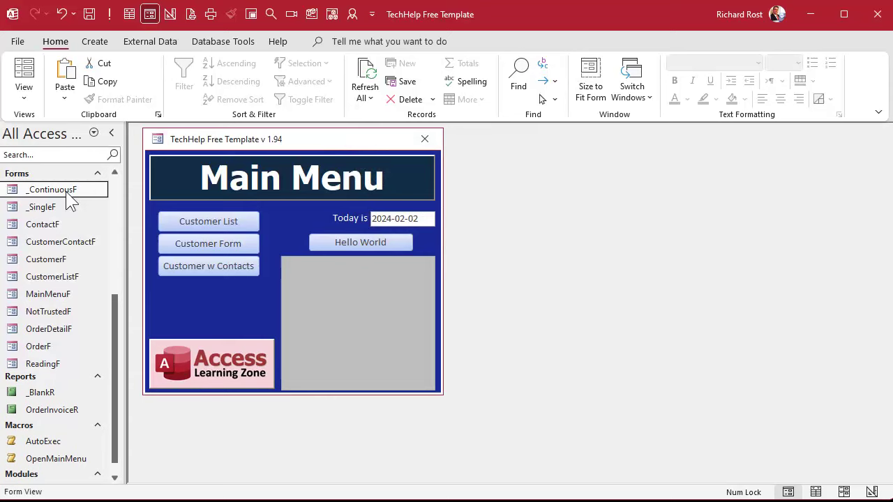
Open the ReadingF form in Design View, then enlarge and reposition its window for more working room.
double_click(43, 365)
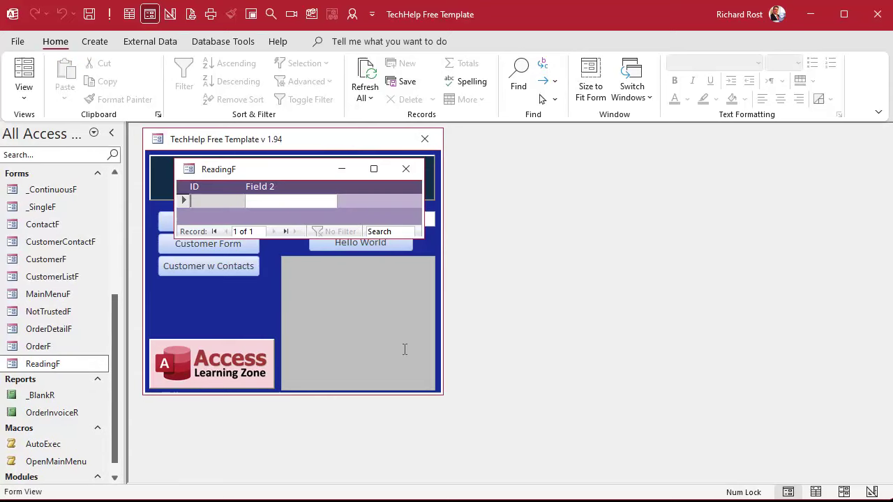
right_click(296, 173)
click(342, 281)
drag(421, 238, 606, 450)
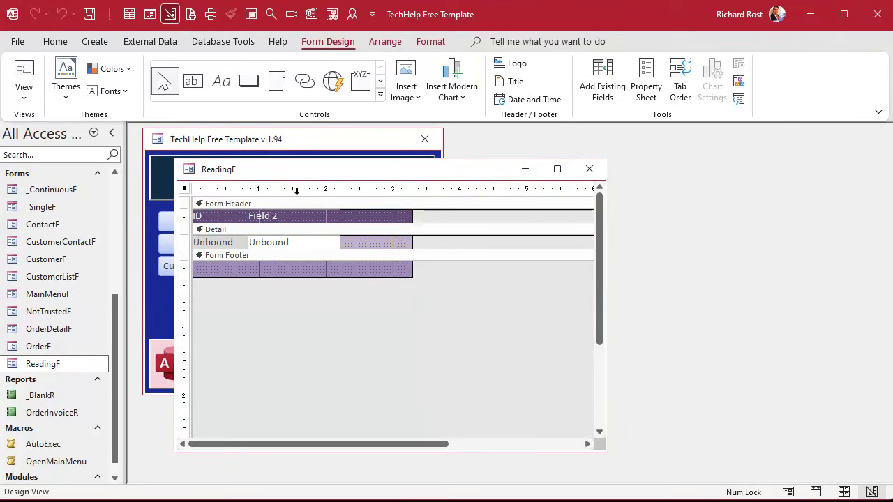
drag(289, 171, 254, 158)
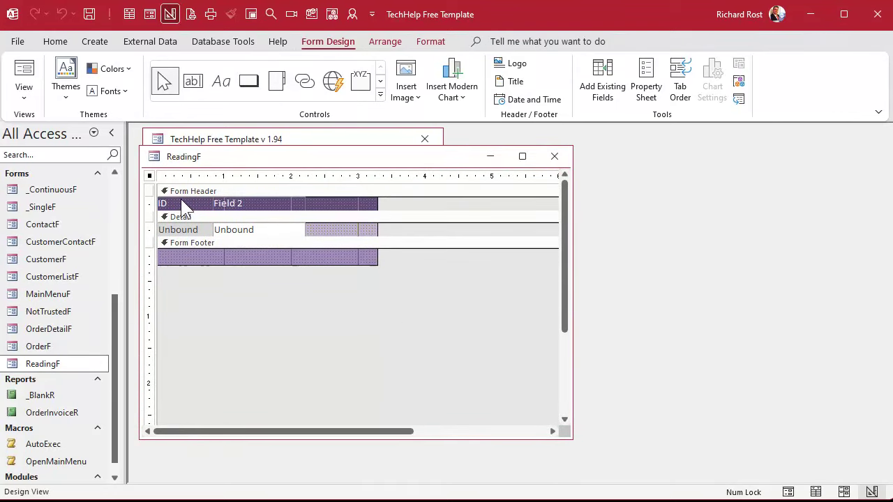
Set the ReadingF form's Record Source to ReadingQ and close its properties.
double_click(150, 176)
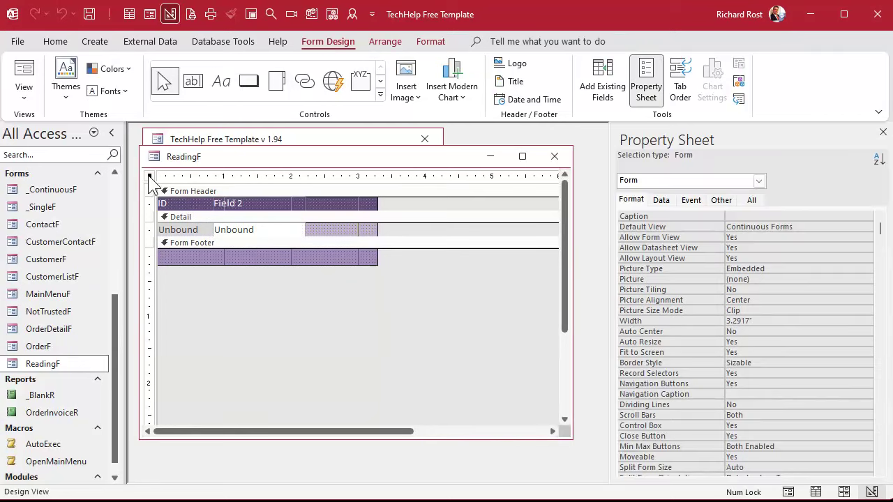
click(660, 204)
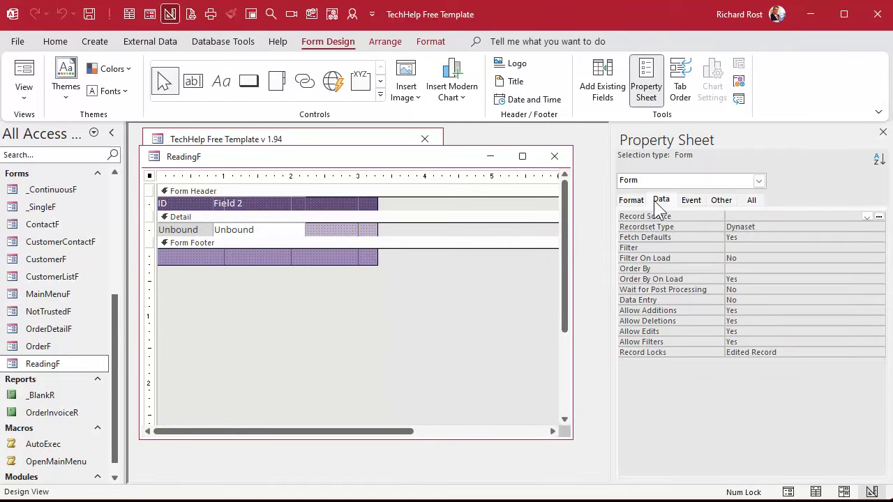
click(866, 217)
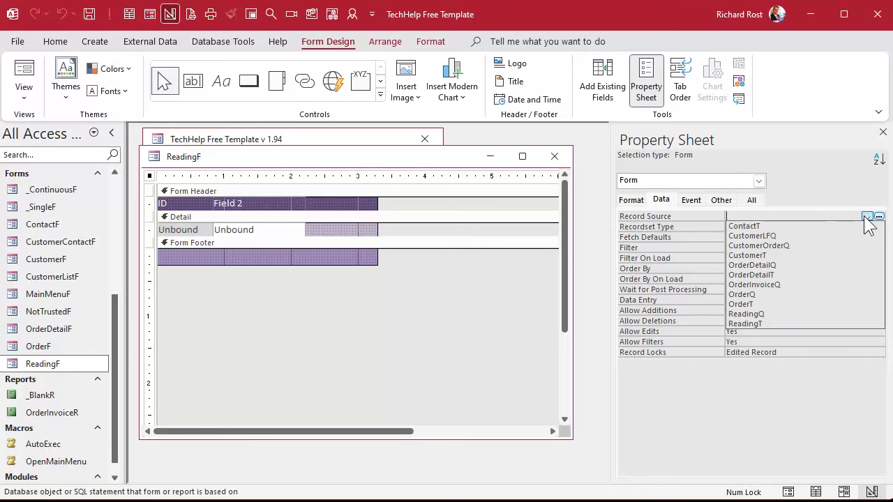
click(807, 314)
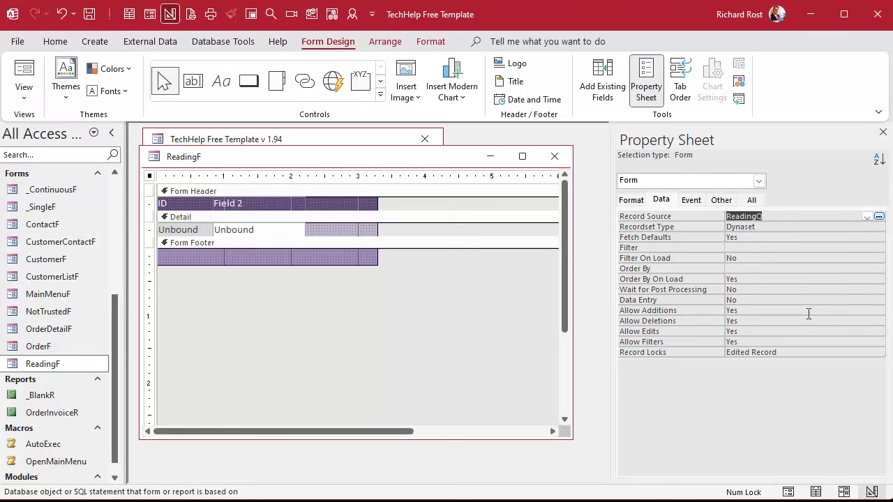
click(883, 132)
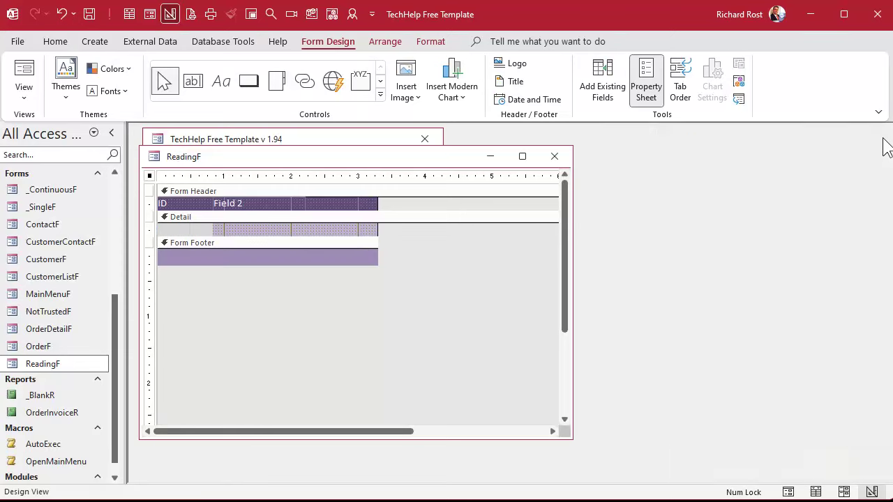
Widen the form window and add all six fields, ReadingID through TempK, to the Detail section beside the unbound boxes.
drag(573, 258, 644, 258)
click(603, 85)
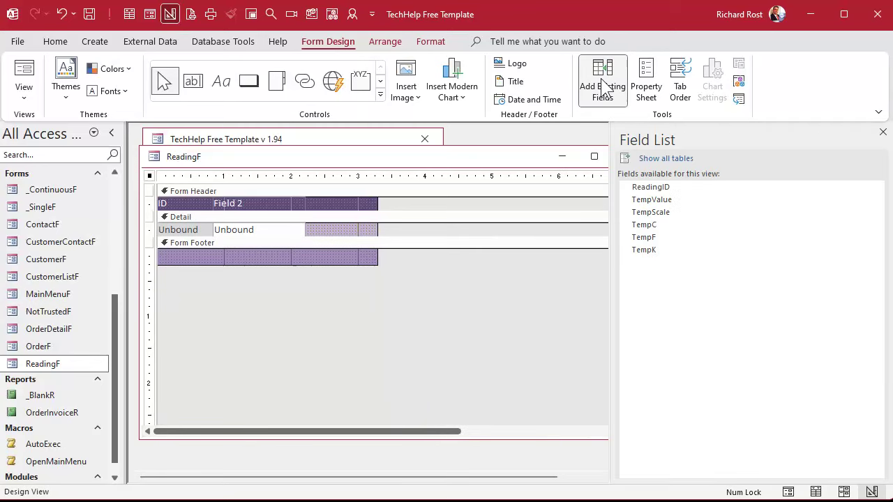
click(676, 185)
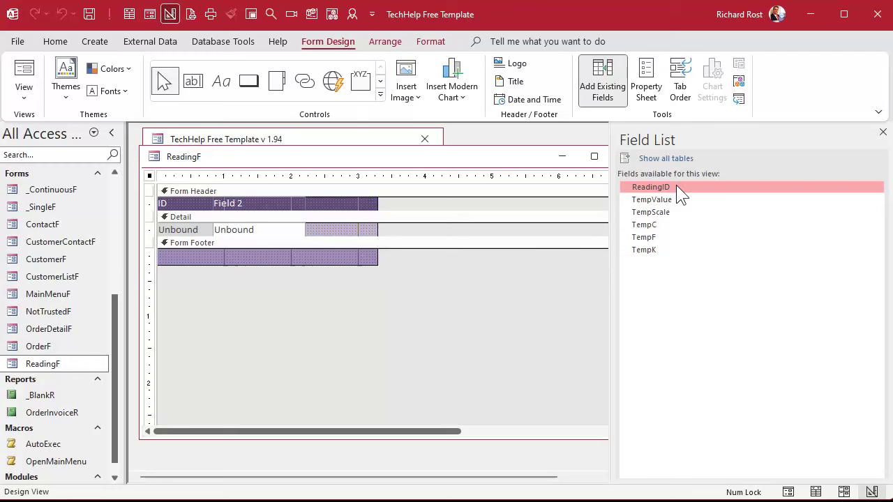
shift+click(675, 251)
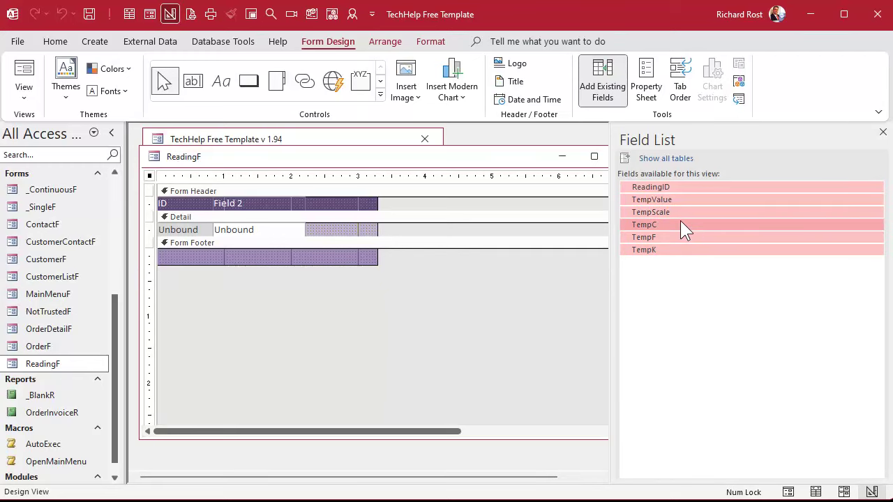
drag(680, 222, 427, 236)
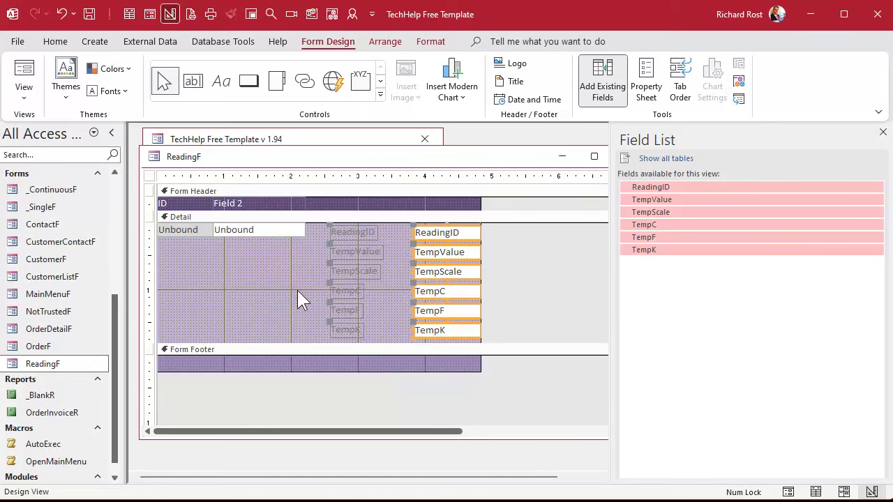
Copy the formatting of the ID header label onto all six new field labels with Format Painter.
click(185, 202)
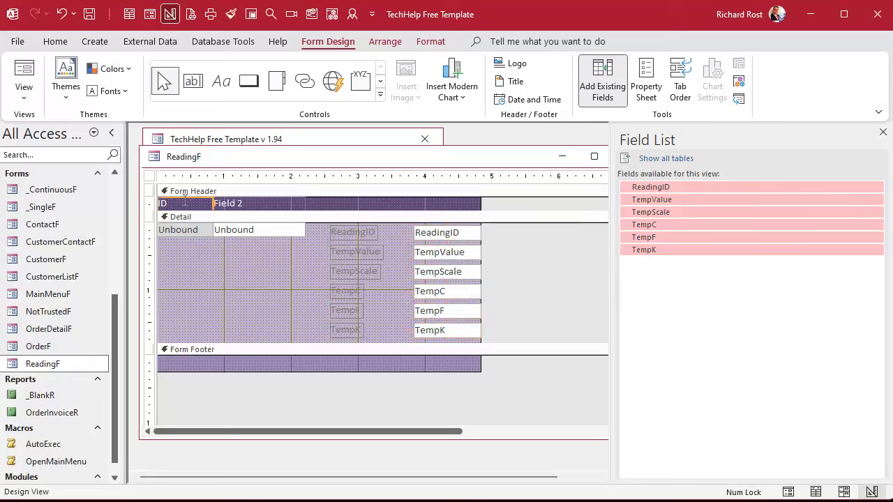
click(50, 37)
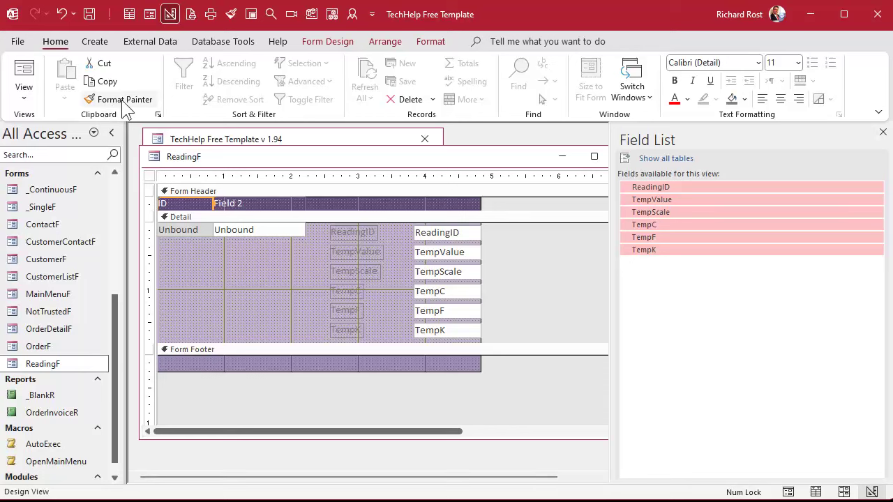
click(231, 15)
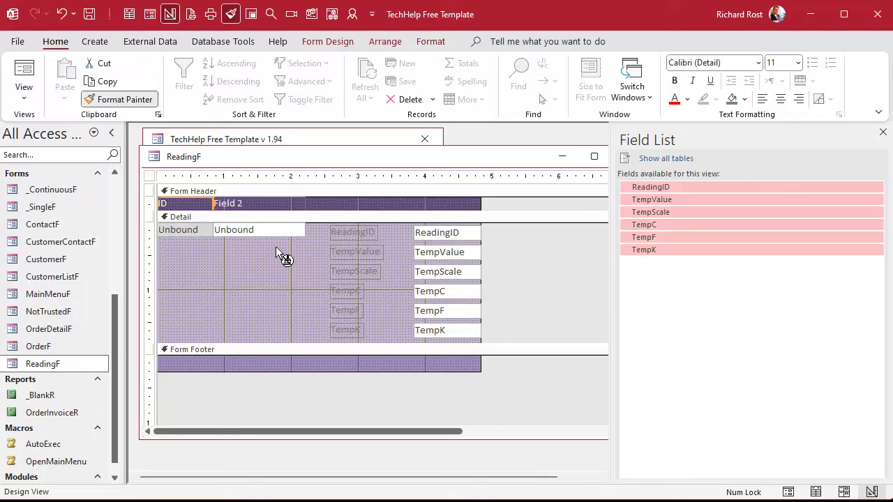
click(353, 234)
click(355, 253)
click(358, 274)
click(361, 293)
click(360, 313)
click(356, 331)
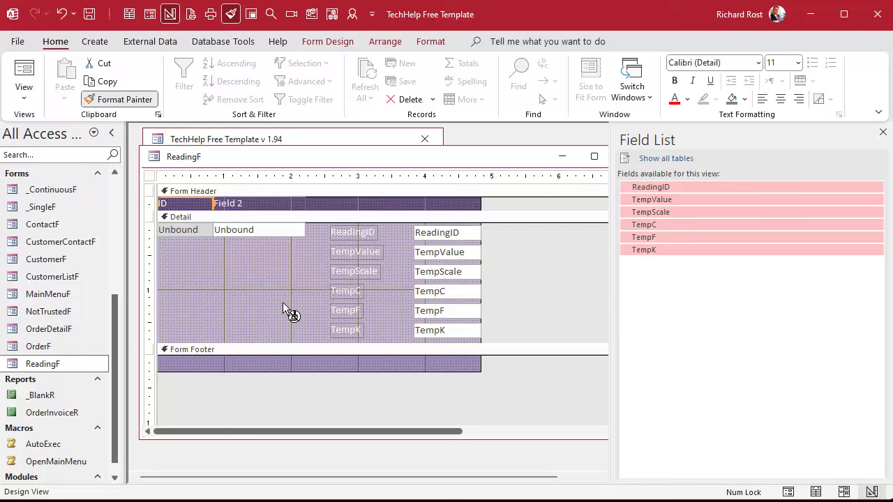
click(146, 99)
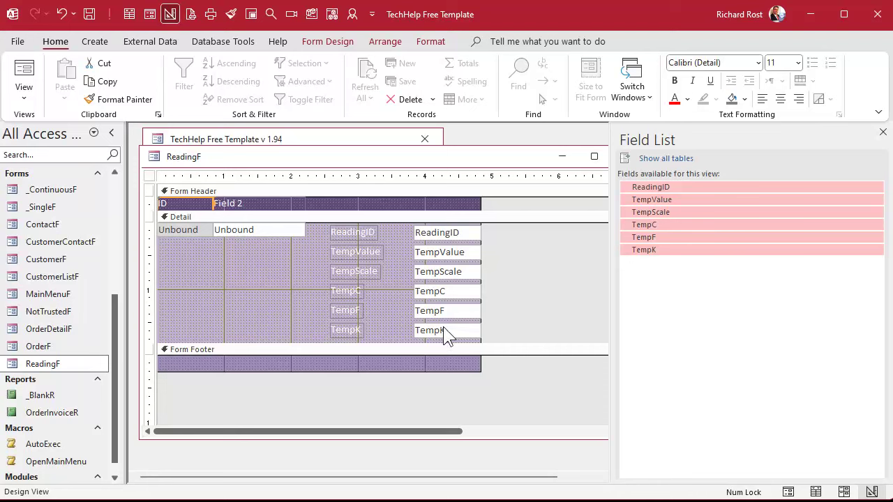
Copy the gray unbound ID box's formatting onto the ReadingID, TempC, TempF and TempK text boxes with Format Painter.
click(191, 235)
double_click(134, 103)
click(452, 233)
click(452, 291)
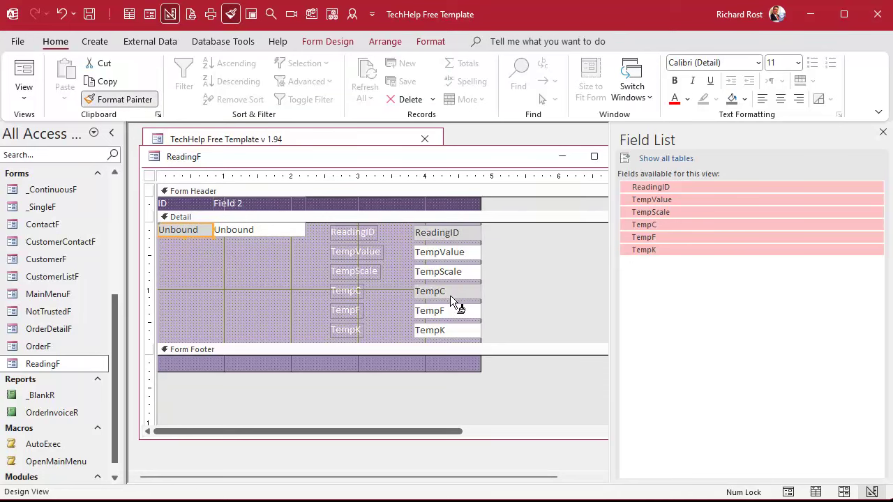
click(450, 312)
click(446, 332)
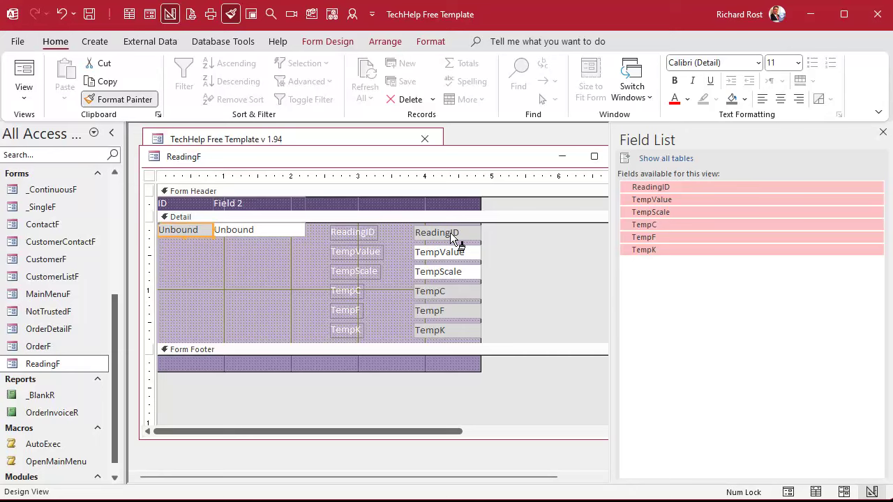
click(123, 101)
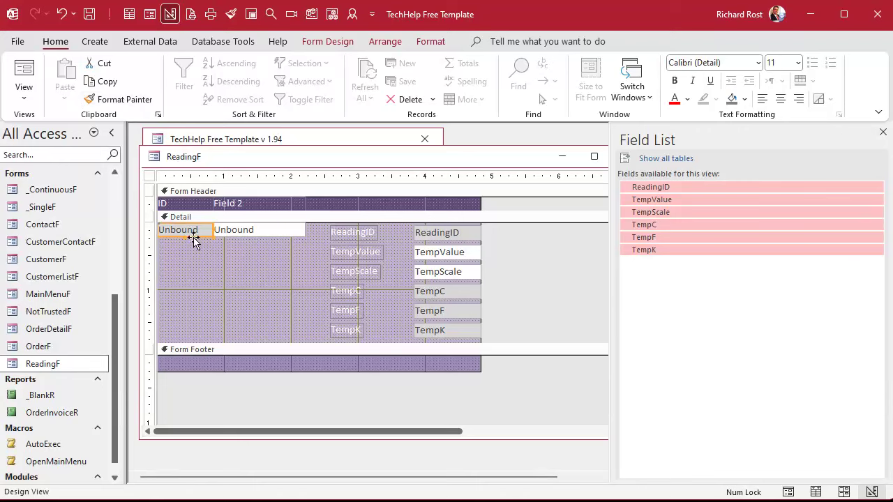
Delete the template's ID and Field 2 labels and unbound boxes, and move the six new fields toward the form's left edge.
drag(171, 173, 277, 175)
key(Delete)
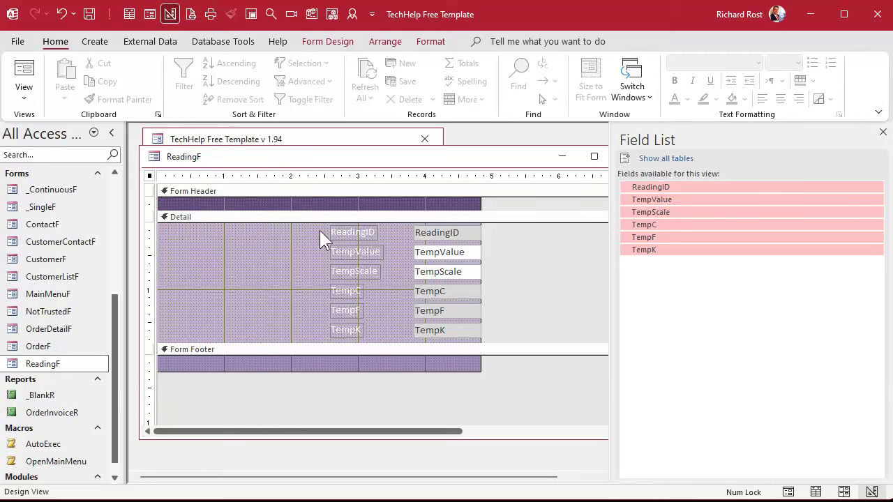
drag(319, 228, 507, 341)
drag(439, 292, 284, 293)
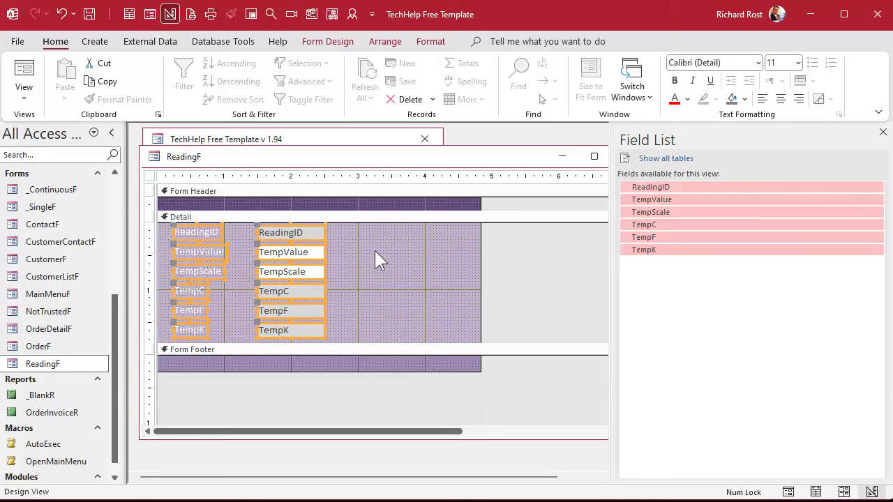
Arrange the six fields in a tabular row, shifted about 1 inch toward the form's left edge, and remove the layout grouping.
click(396, 39)
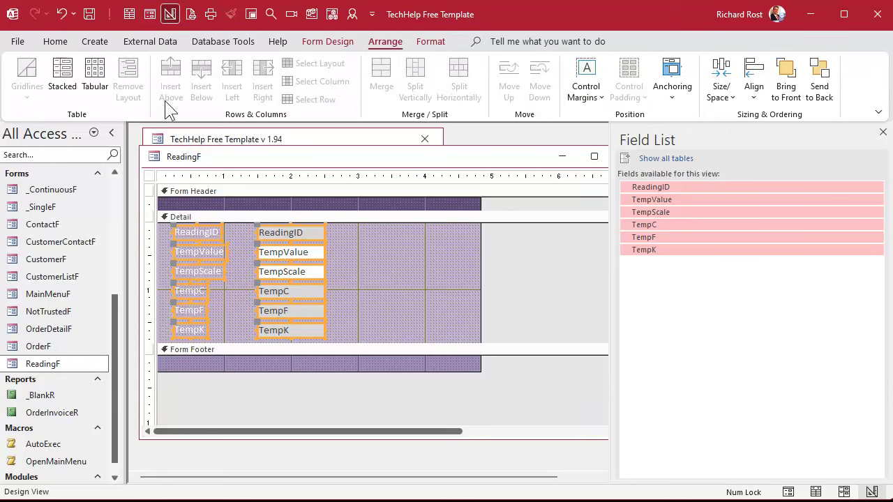
click(95, 77)
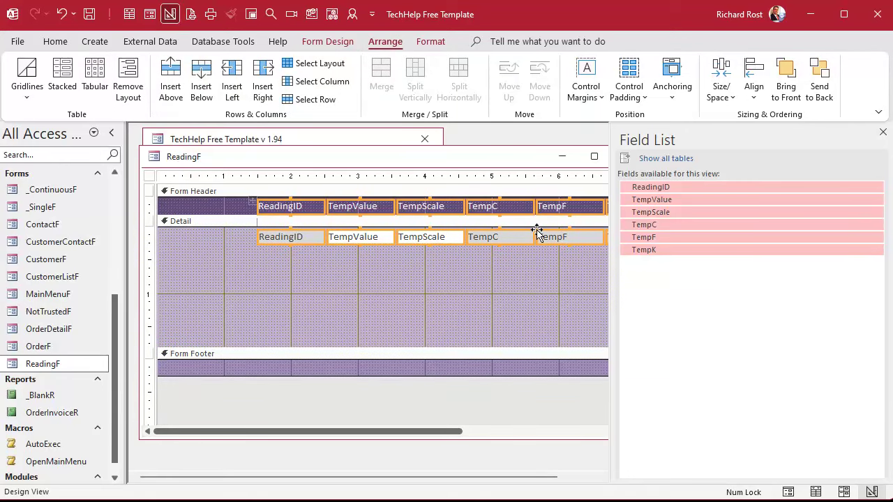
drag(372, 239, 305, 239)
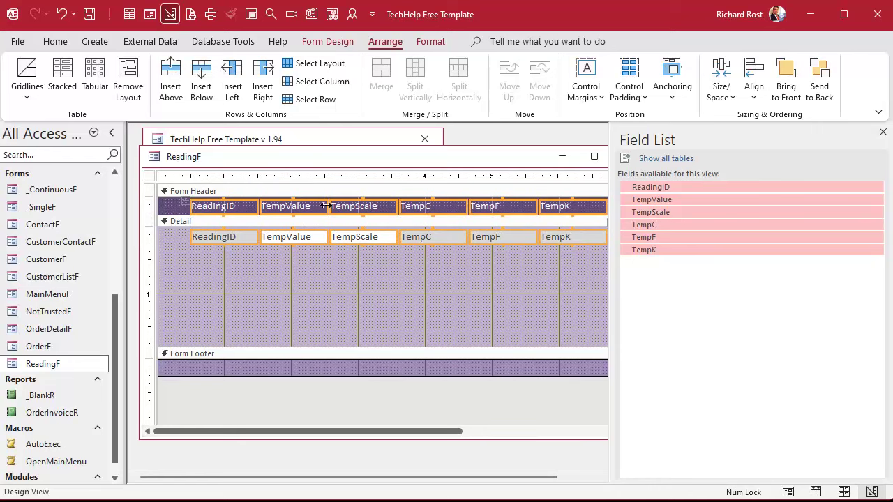
click(131, 76)
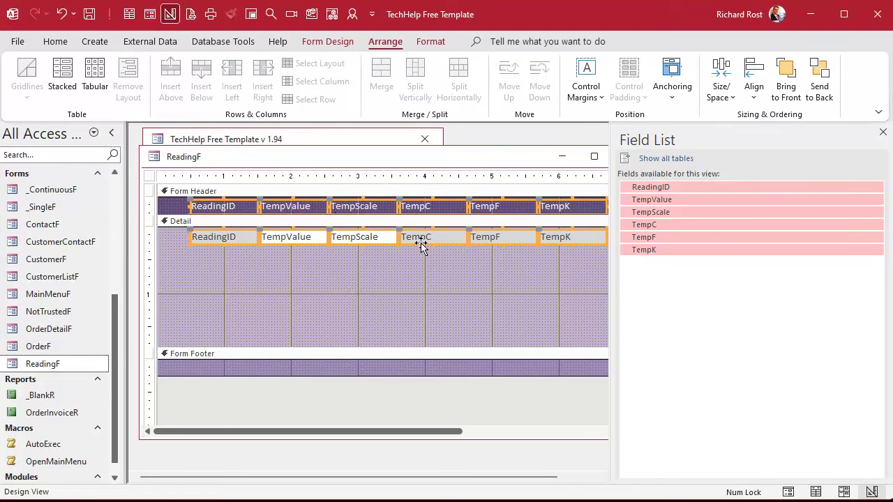
Close the Field List and move all header labels and detail text boxes flush to the left and top edges of their sections.
click(408, 277)
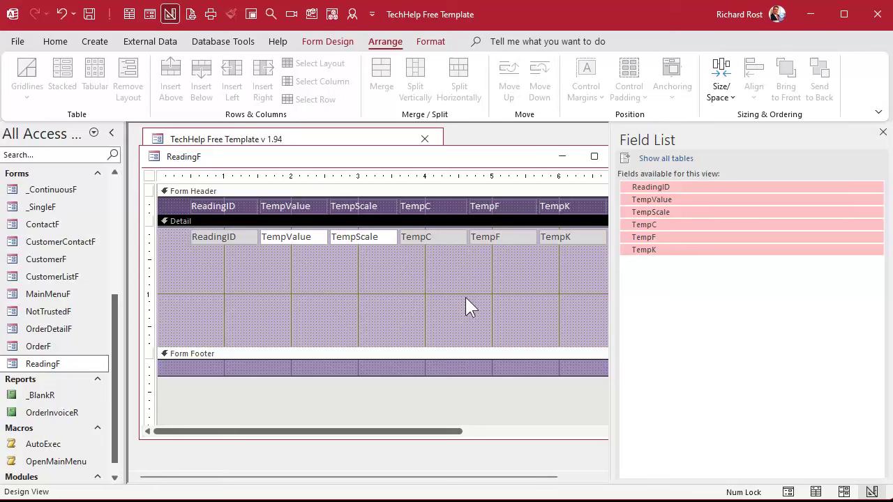
click(882, 133)
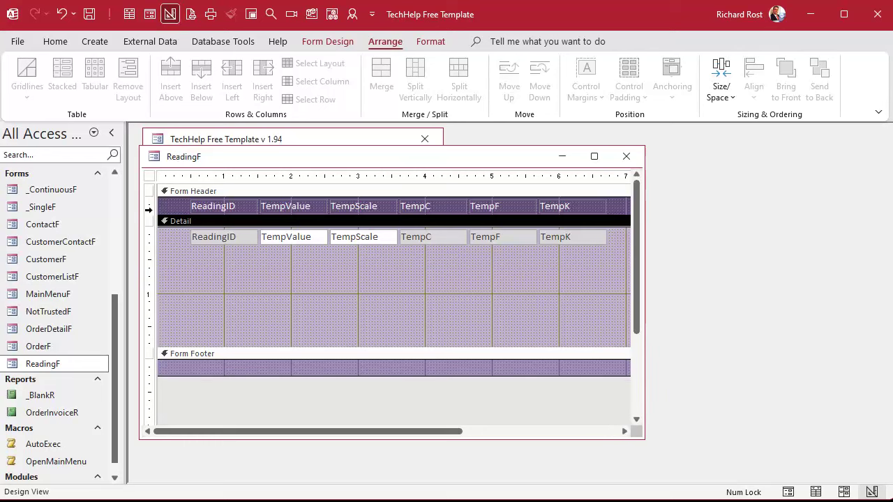
drag(149, 202, 149, 245)
key(ctrl+shift+t)
click(222, 281)
click(150, 207)
click(148, 236)
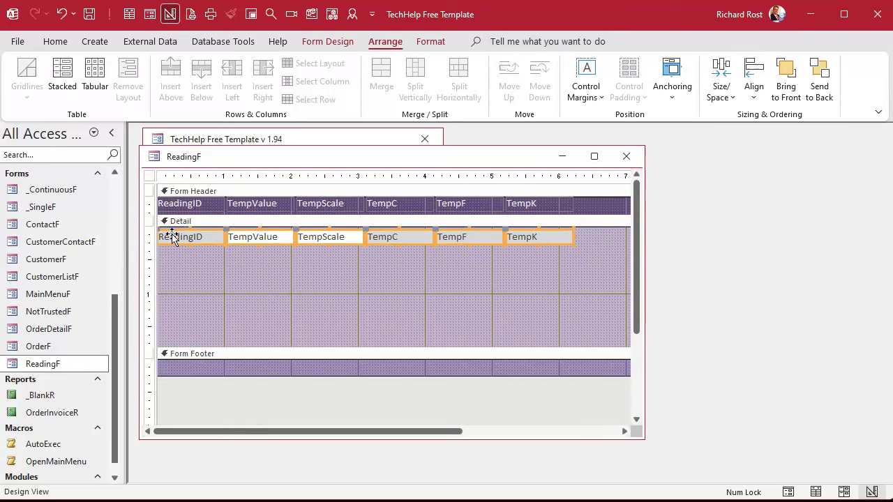
click(322, 274)
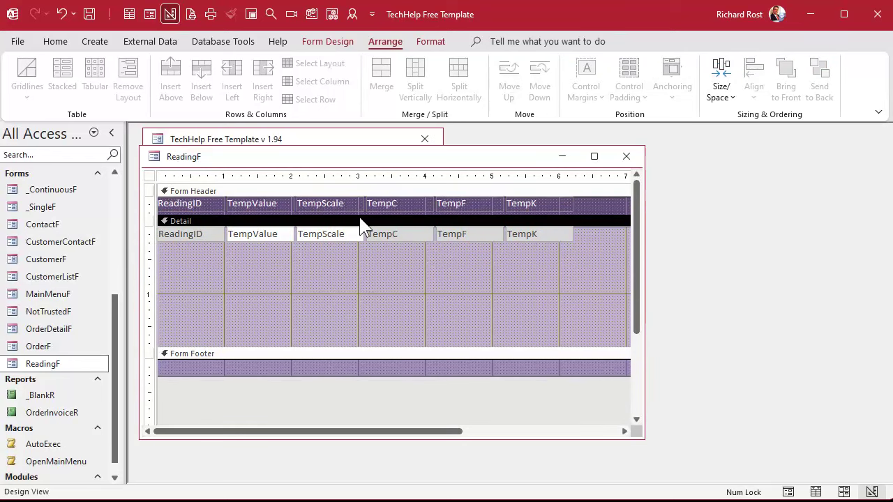
Shrink the header and detail sections and the form width to fit the controls, and reopen the saved ReadingF in Form View.
drag(359, 213, 355, 201)
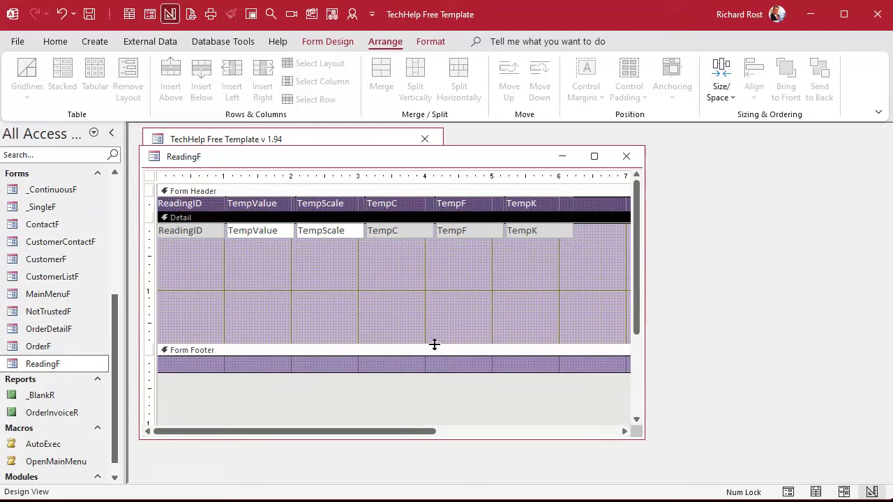
drag(434, 344, 436, 244)
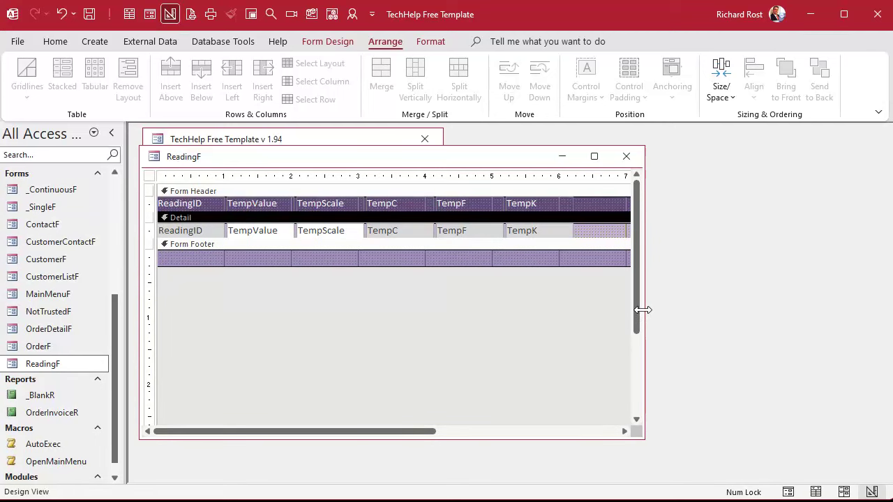
drag(643, 310, 784, 309)
drag(676, 226, 574, 225)
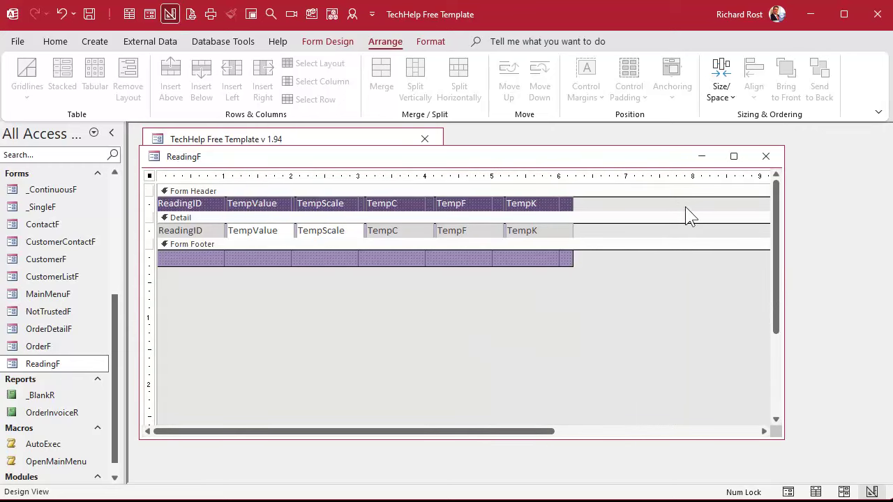
click(766, 156)
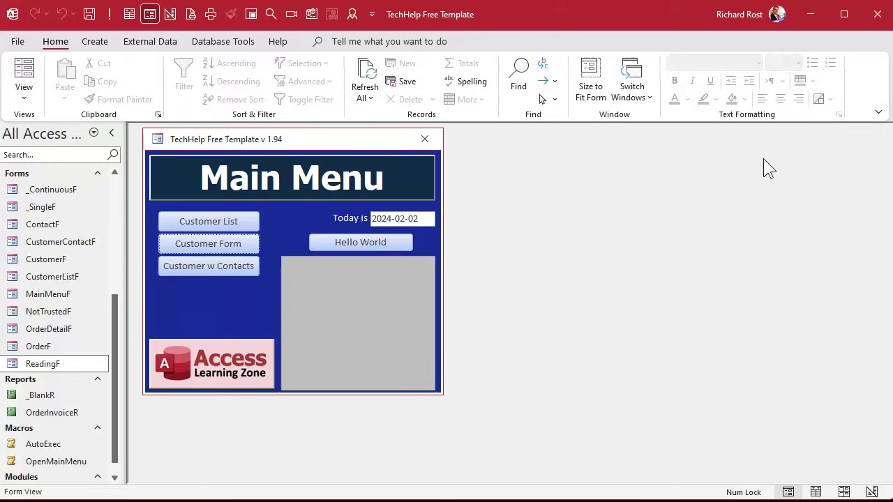
double_click(43, 364)
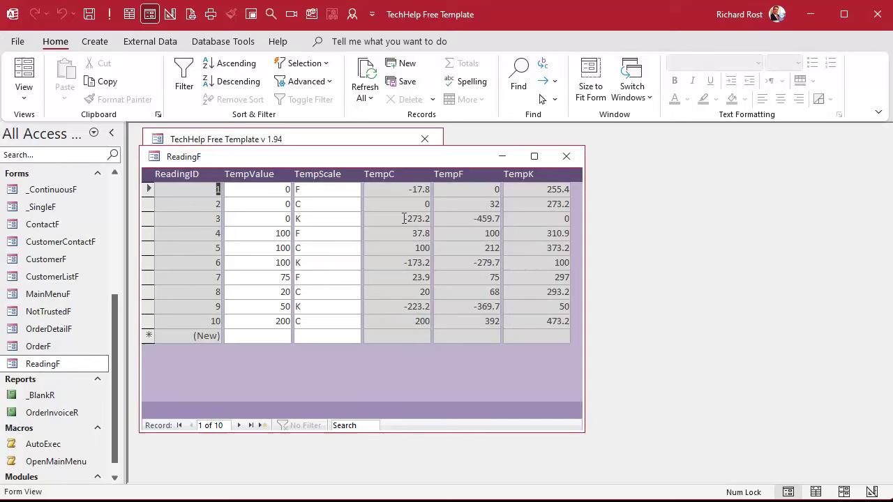
Left-align the text in all six detail text boxes and reopen ReadingF in Form View.
right_click(378, 158)
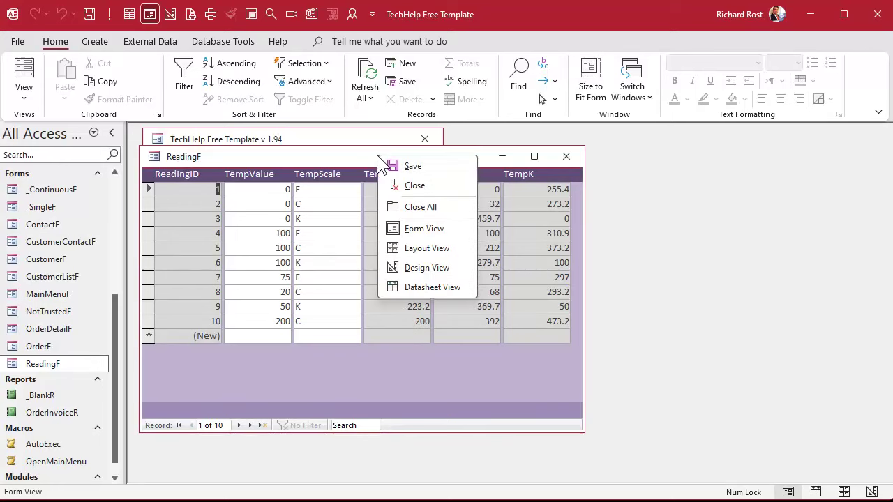
click(412, 265)
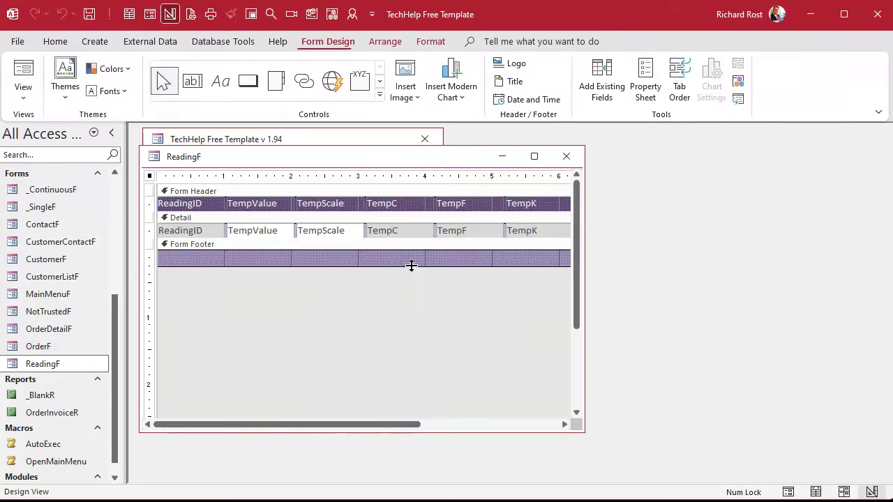
click(150, 230)
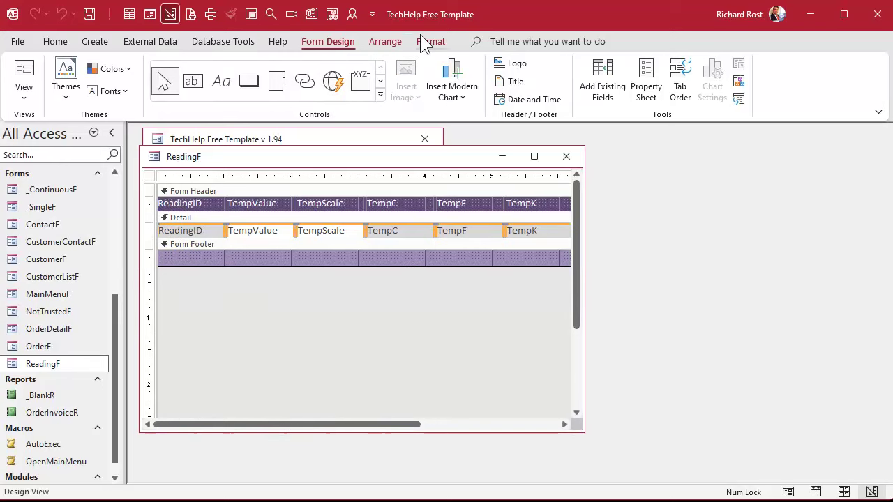
click(427, 42)
click(228, 91)
click(566, 156)
double_click(49, 369)
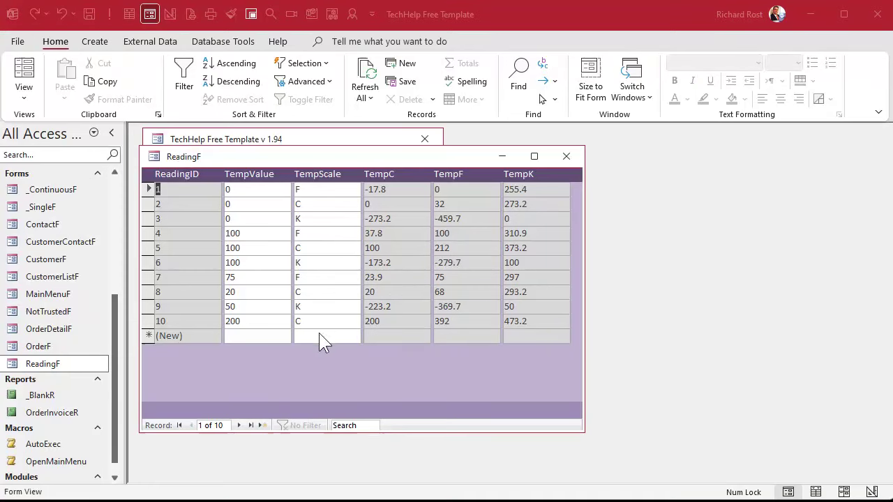
Delete the TempScale text box from the detail section in Design View, keeping its header label.
right_click(349, 155)
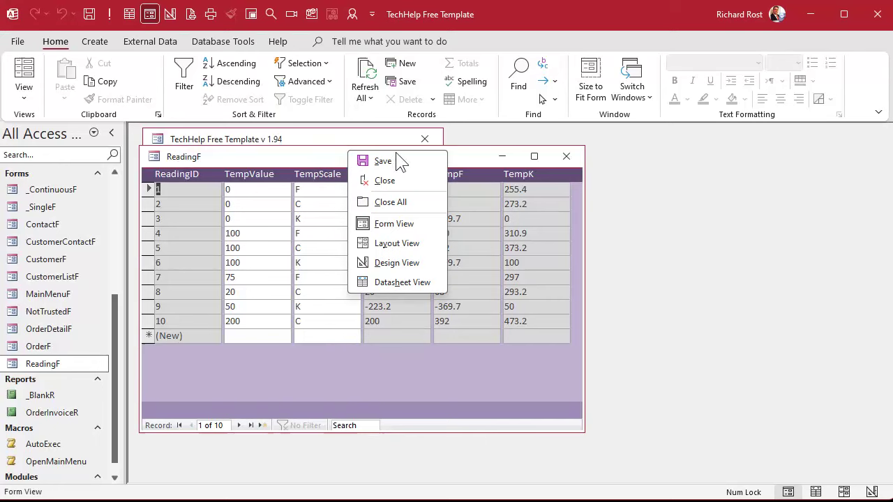
click(406, 263)
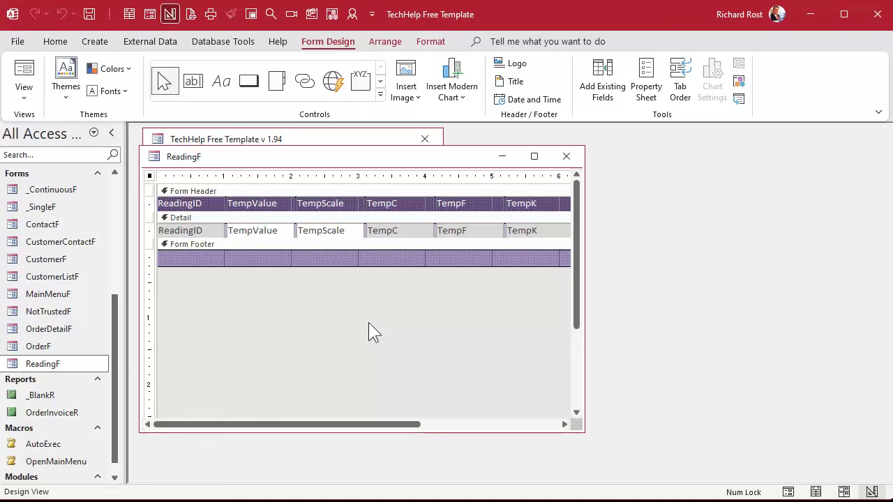
click(326, 233)
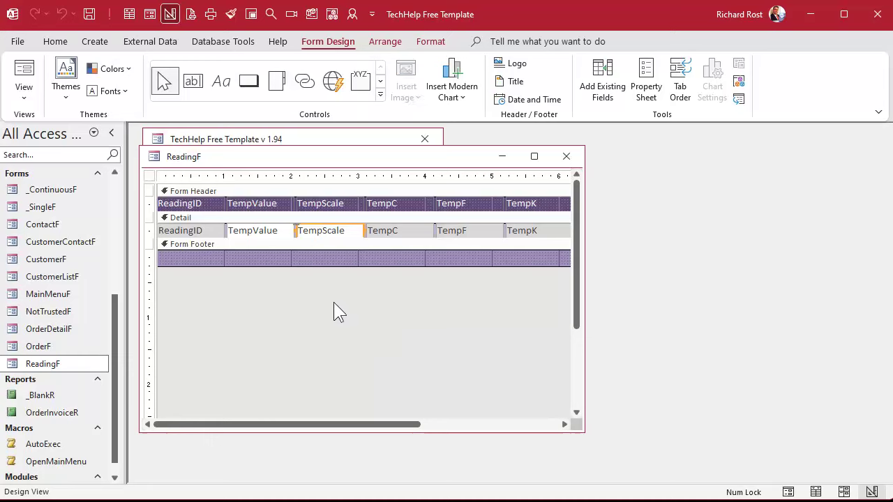
key(Delete)
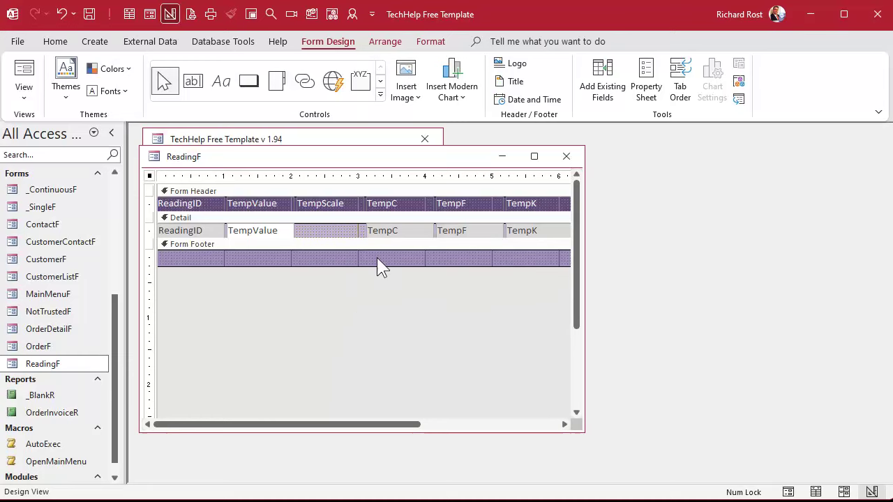
Place a combo box in the gap between TempValue and TempC, using the wizard option to type in its own values.
click(380, 95)
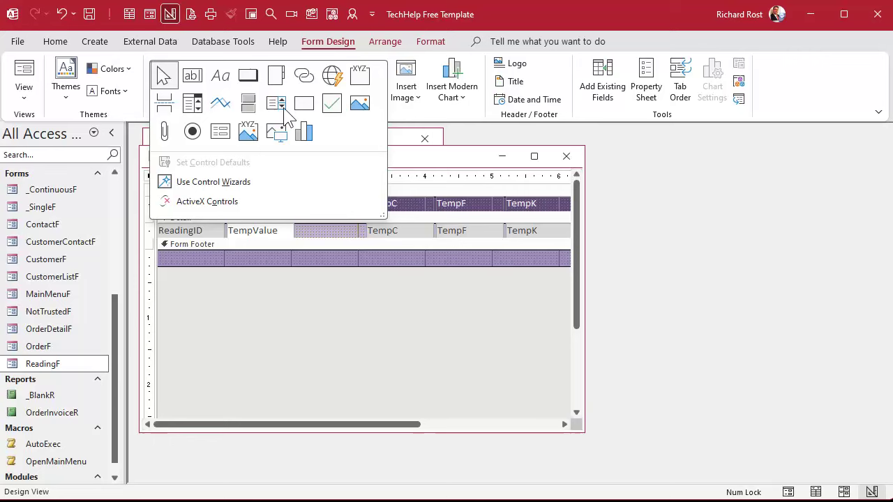
click(198, 104)
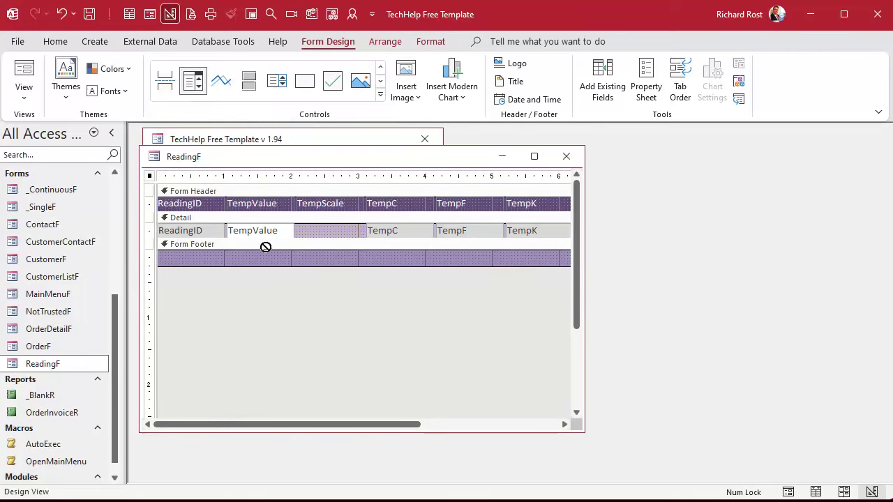
click(303, 229)
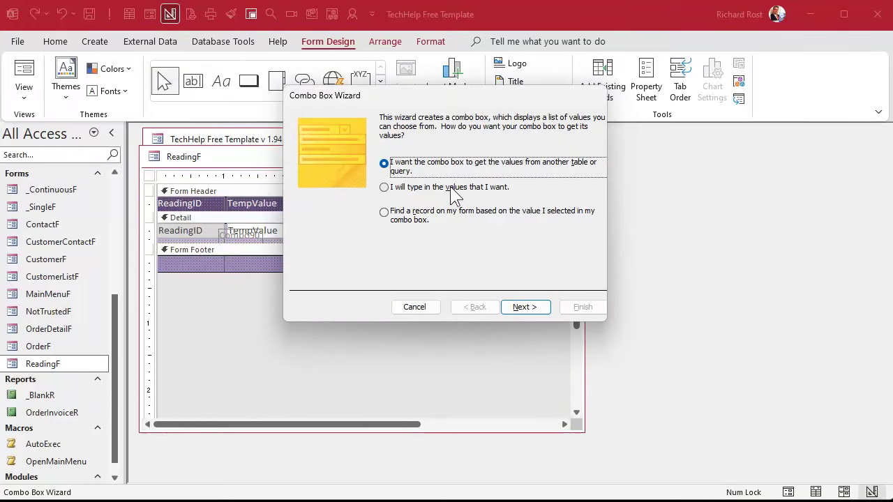
click(453, 197)
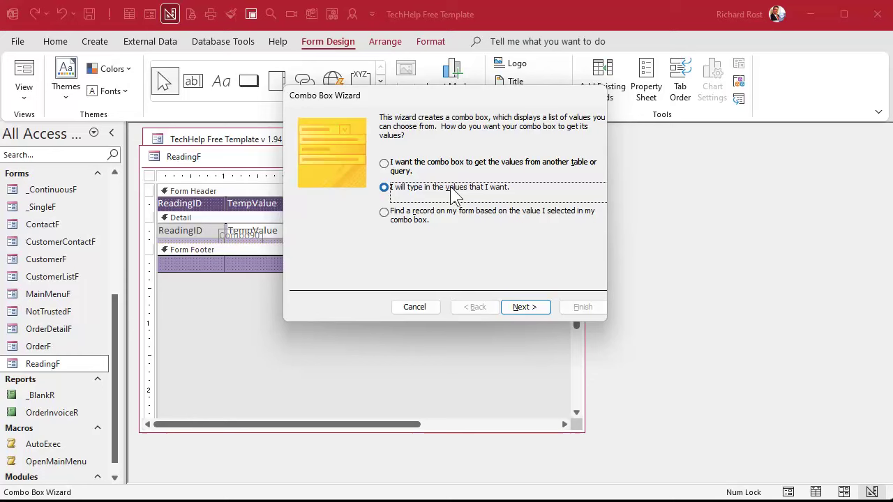
click(440, 172)
click(450, 193)
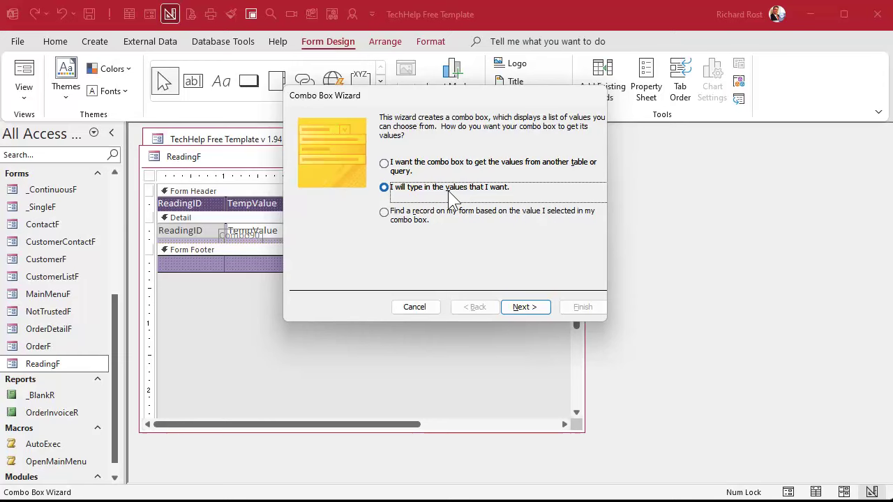
click(532, 311)
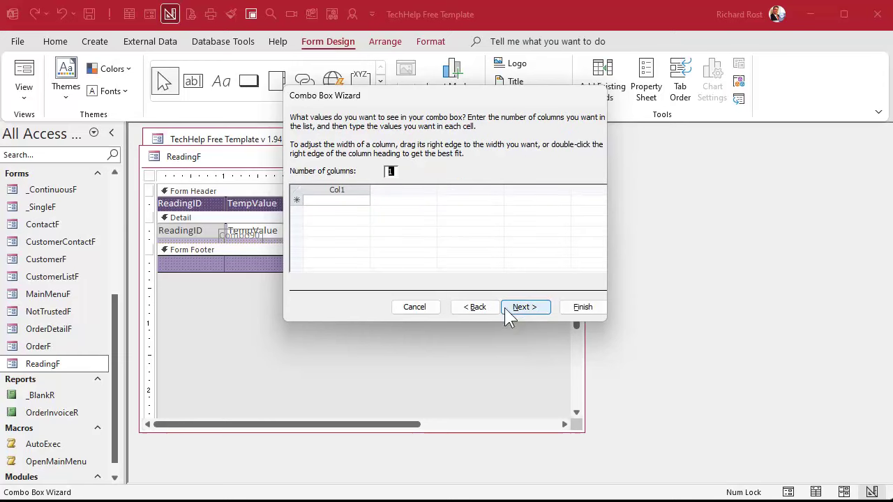
Set the combo box list to 2 columns and enter F and Fahrenheit as the first row.
text(2)
key(Tab)
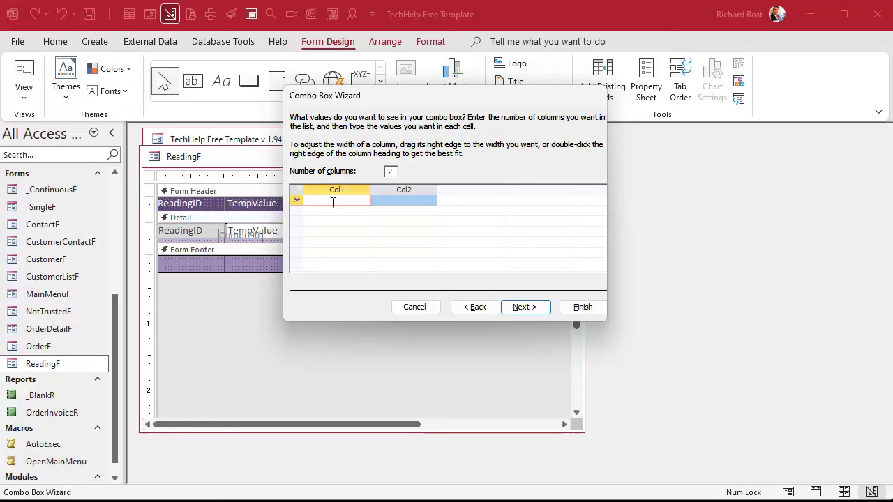
text(F)
key(Tab)
text(Fahrenheit)
key(Tab)
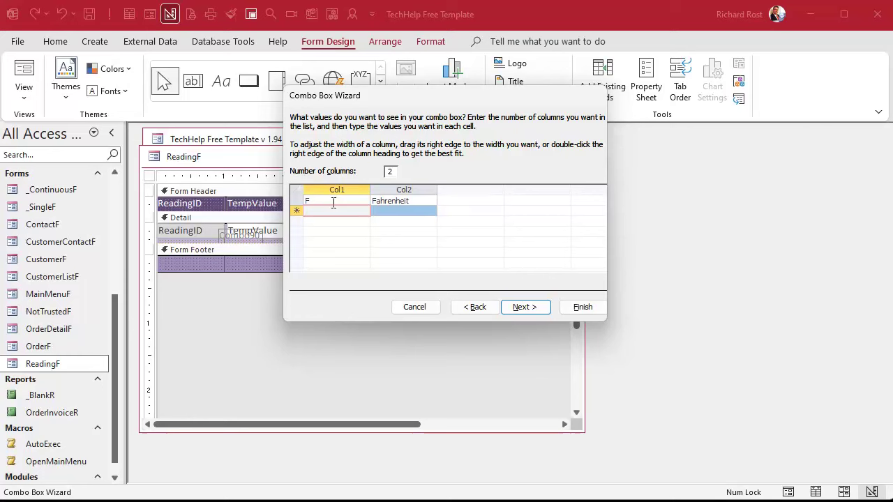
Add the list rows C with Celsius and K with Kelvin to the combo box values.
text(C)
key(Tab)
text(Celsius)
key(BackSpace)
key(BackSpace)
key(BackSpace)
text(ius)
key(Tab)
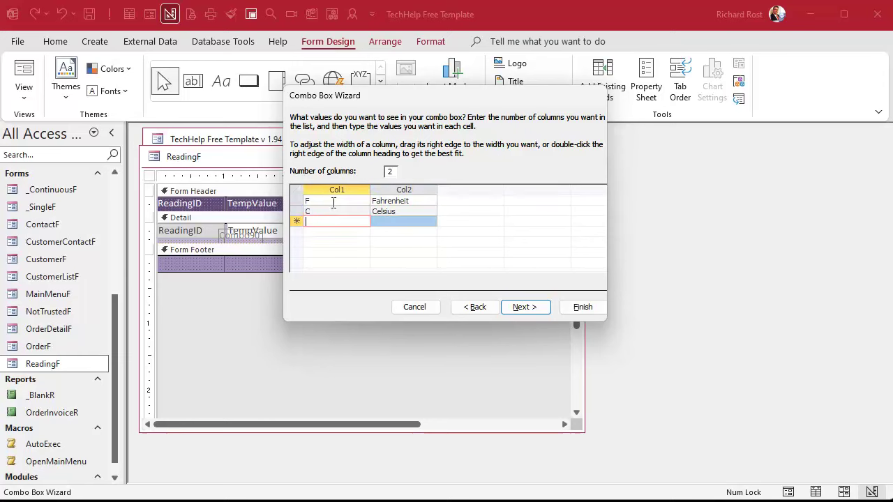
text(K)
key(Tab)
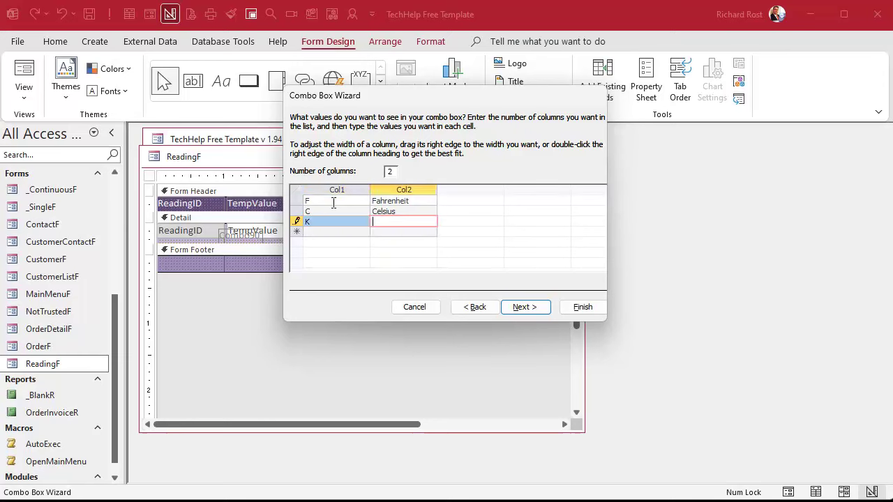
text(Kelvin)
key(Tab)
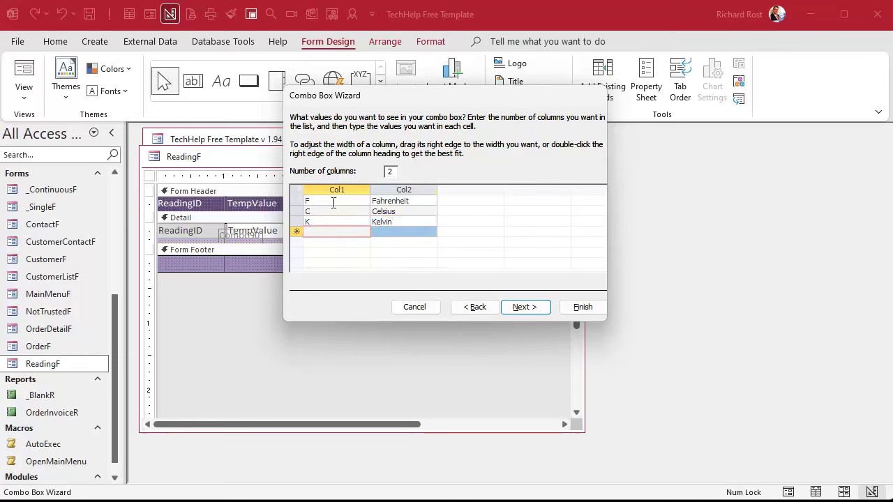
Narrow both combo box list columns to fit their text and accept the value list.
drag(370, 190, 319, 189)
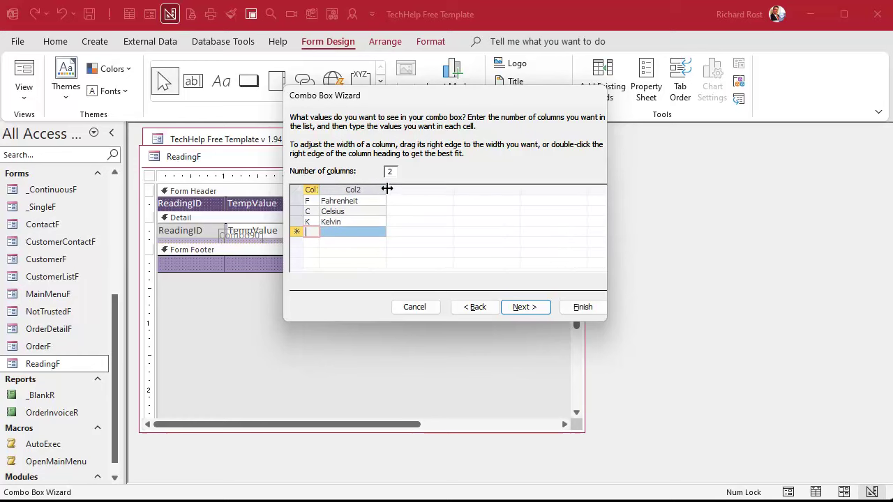
drag(386, 189, 338, 188)
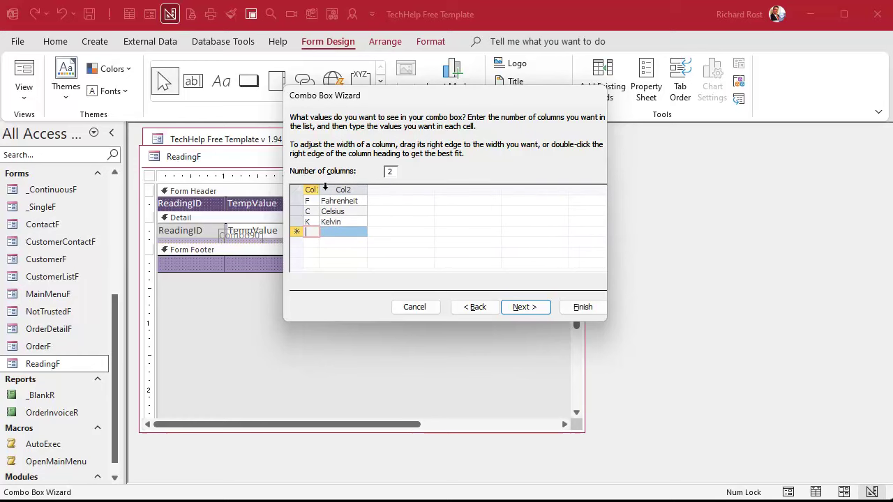
click(522, 308)
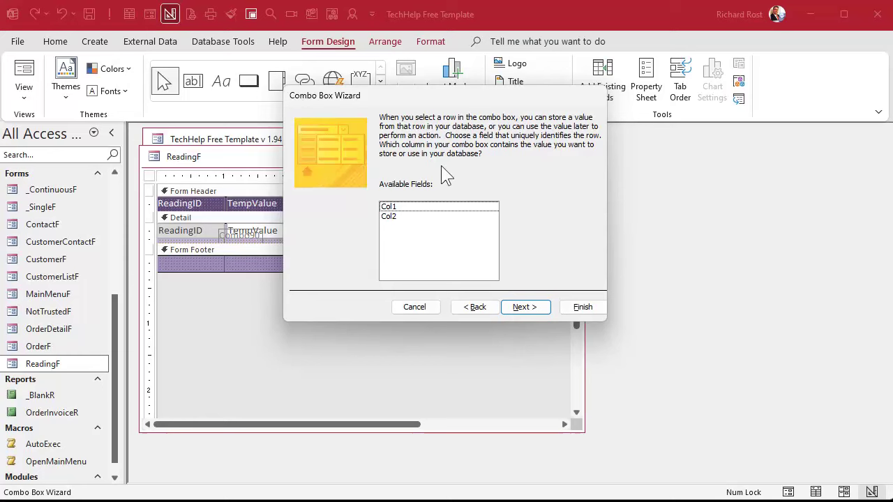
Use Col1 as the combo box's value column and store the selected value in the TempScale field.
click(418, 207)
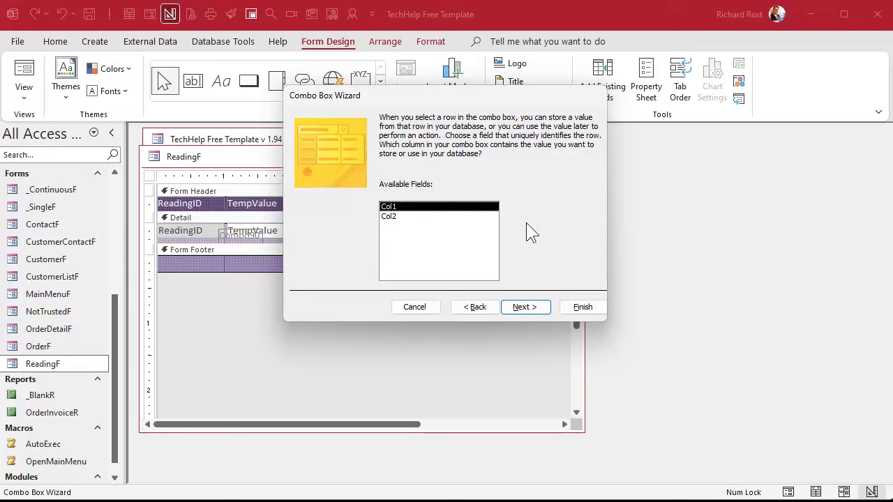
click(531, 308)
click(415, 181)
click(602, 181)
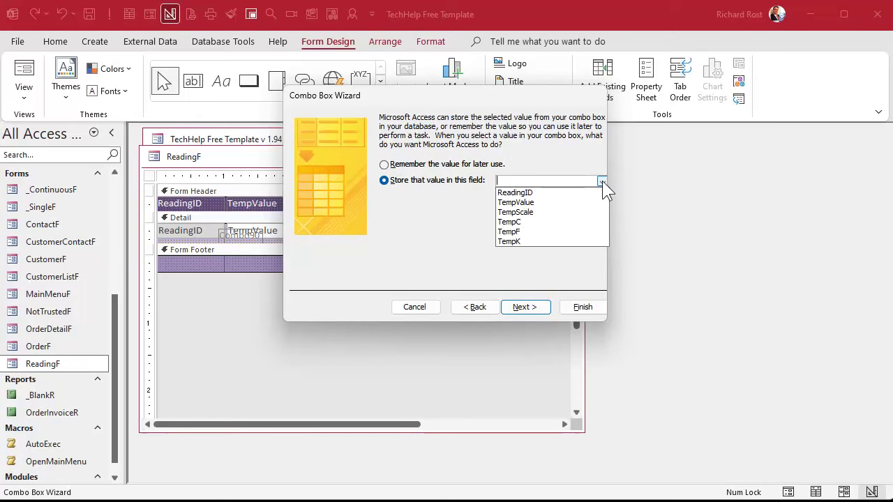
click(566, 213)
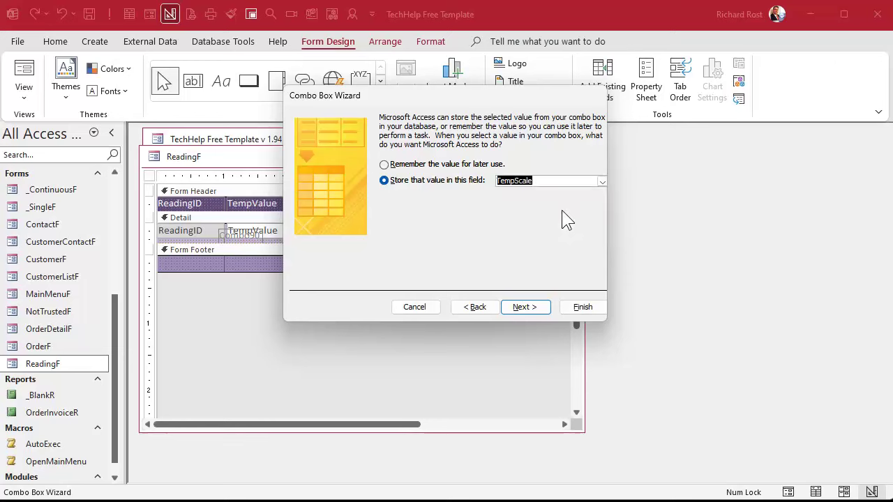
click(535, 306)
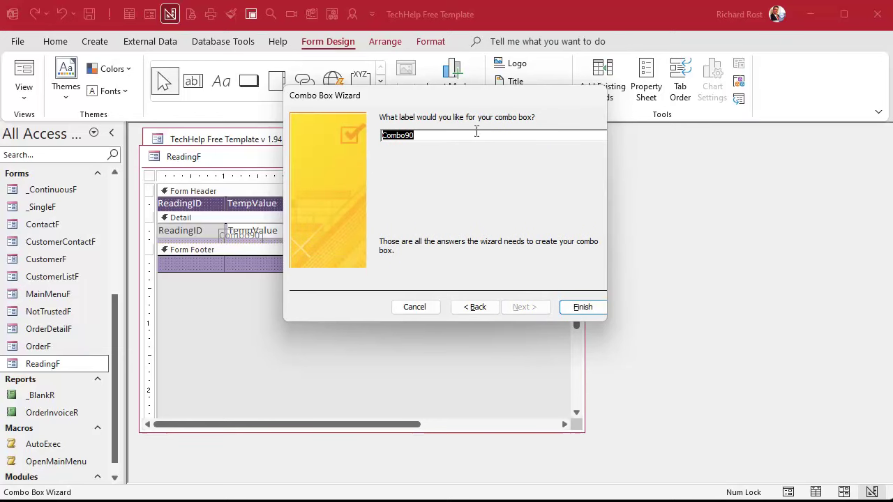
Finish the combo box, delete its attached label, and align the combo box in the TempScale column between TempValue and TempC.
click(584, 309)
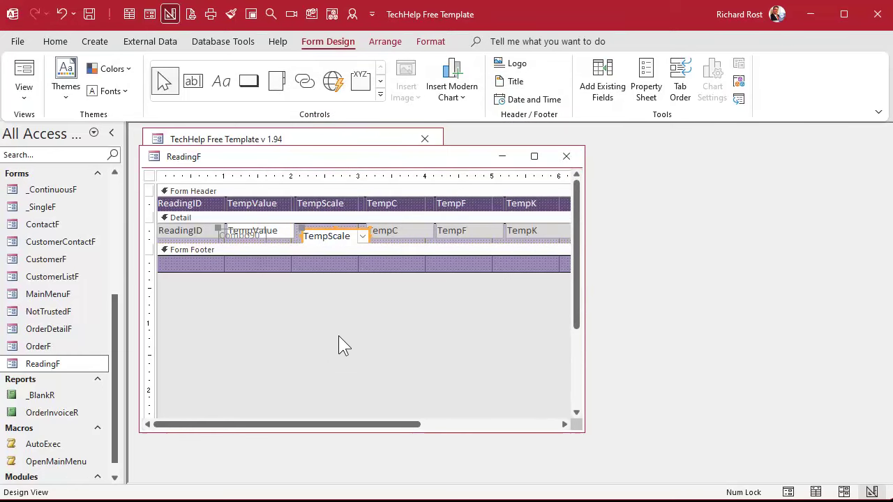
click(249, 234)
key(Delete)
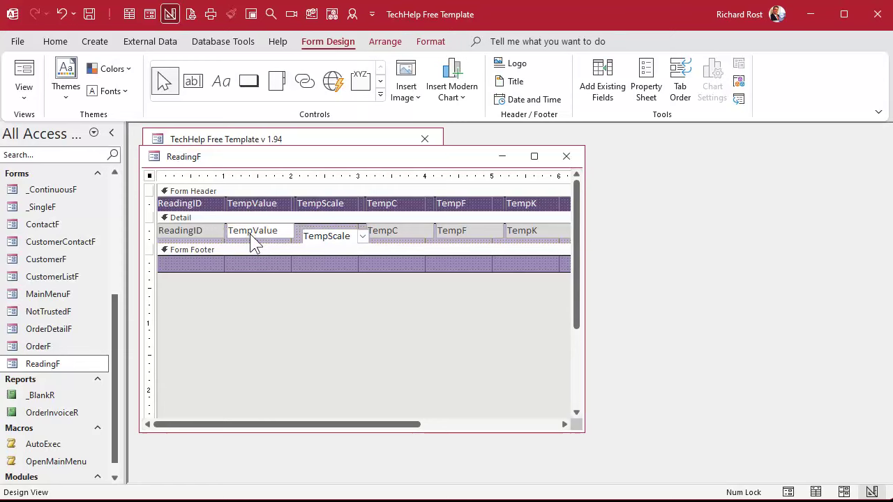
click(332, 236)
drag(333, 236, 326, 232)
click(348, 317)
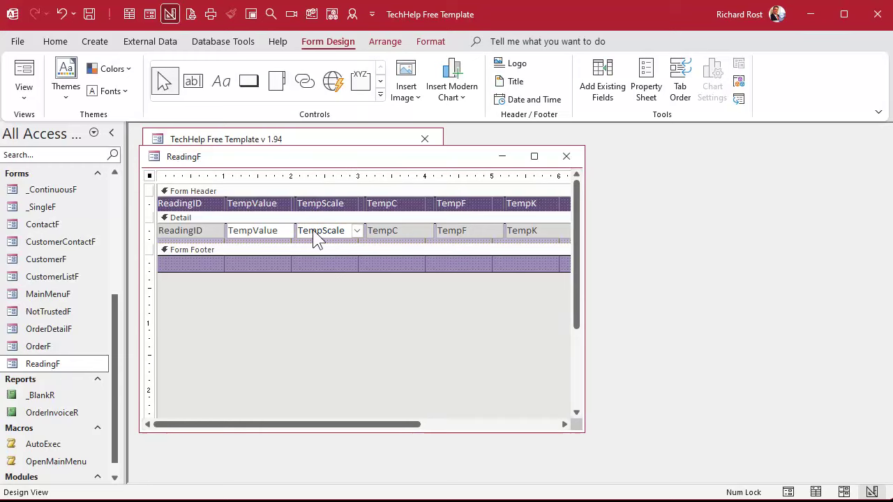
Name the new combo box TempScale to match its control source, and close the form.
double_click(338, 231)
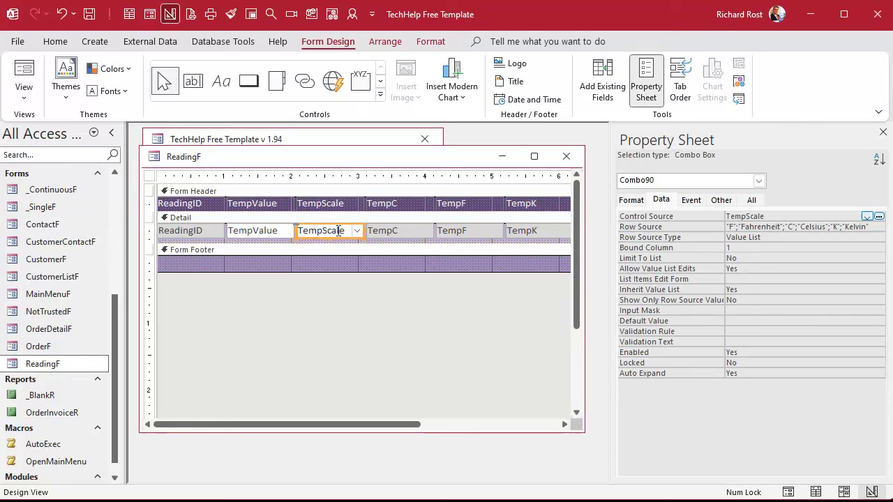
click(751, 200)
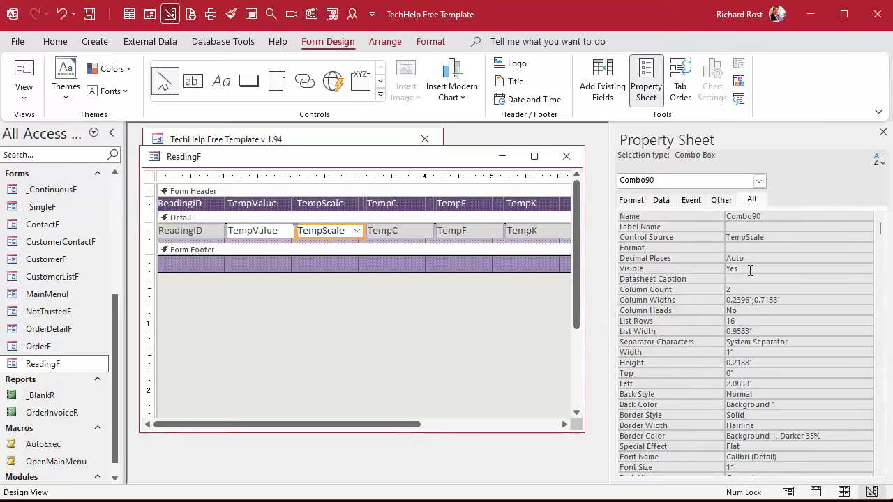
double_click(754, 217)
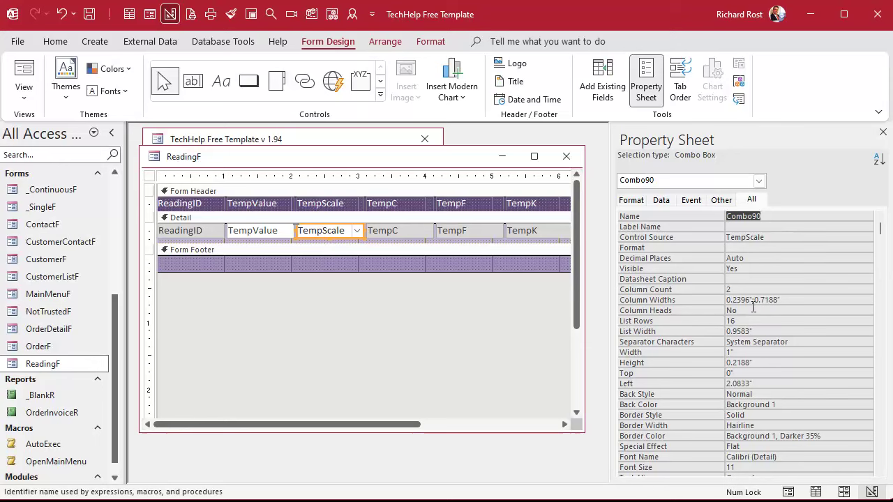
click(774, 238)
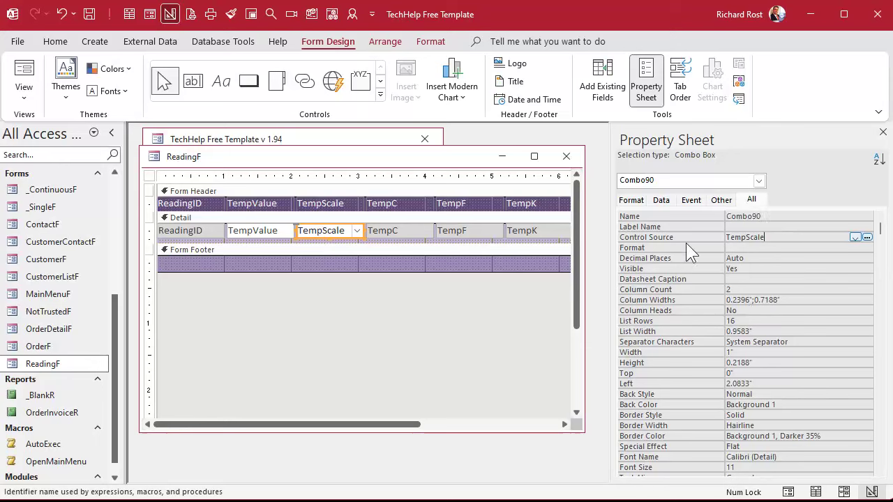
click(716, 240)
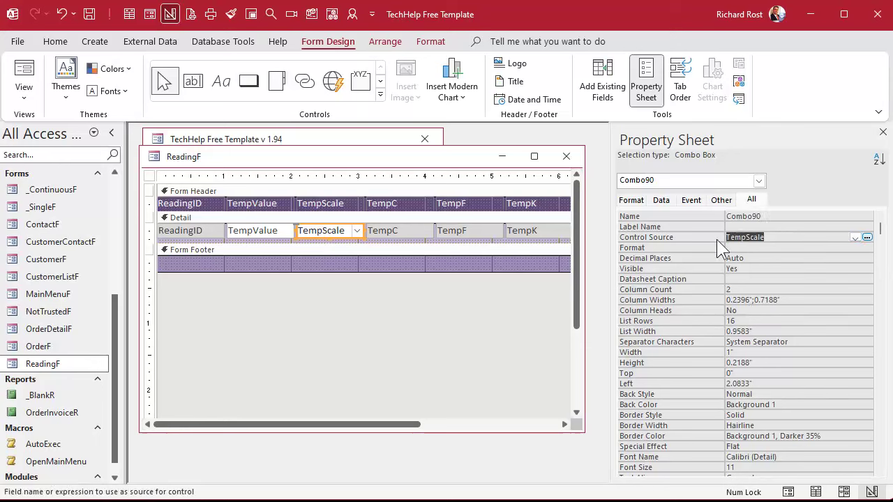
key(ctrl+c)
click(716, 217)
key(ctrl+v)
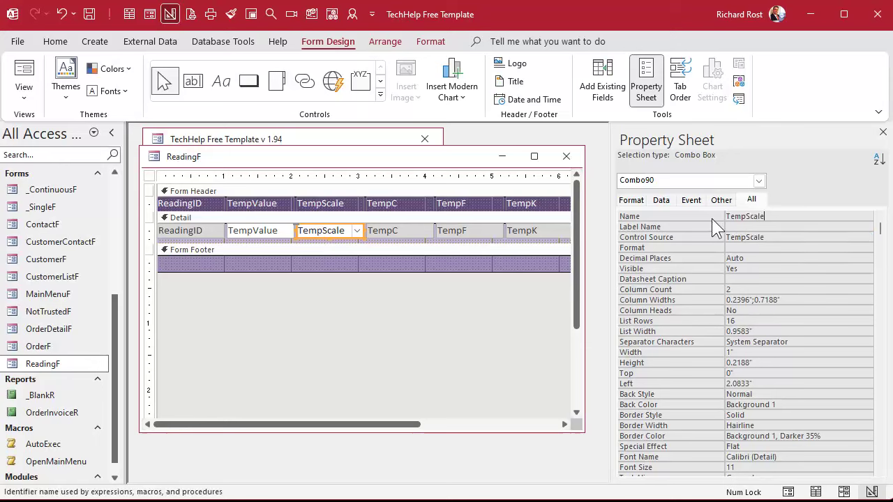
click(774, 226)
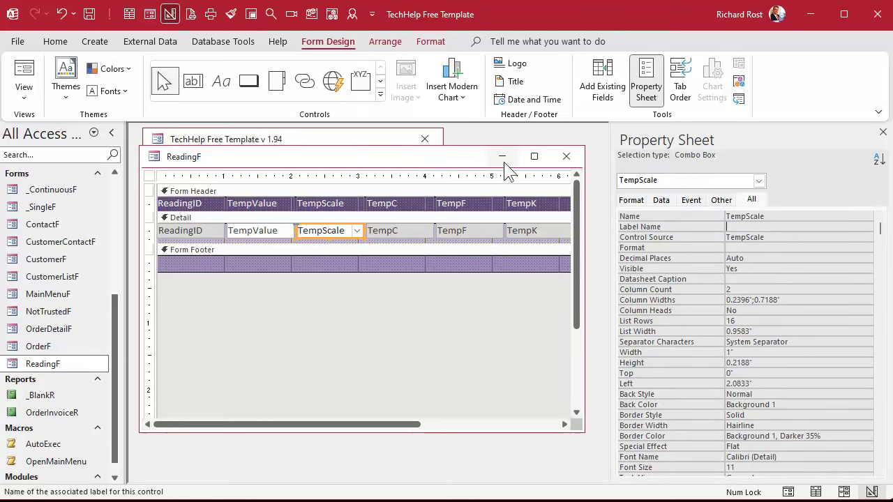
click(565, 157)
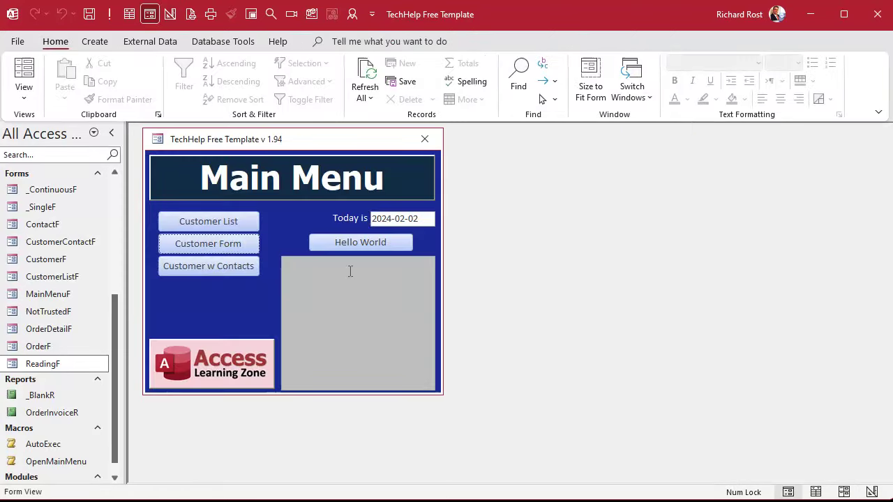
Open ReadingF and move through the fields of the first records to check the tab order.
double_click(50, 365)
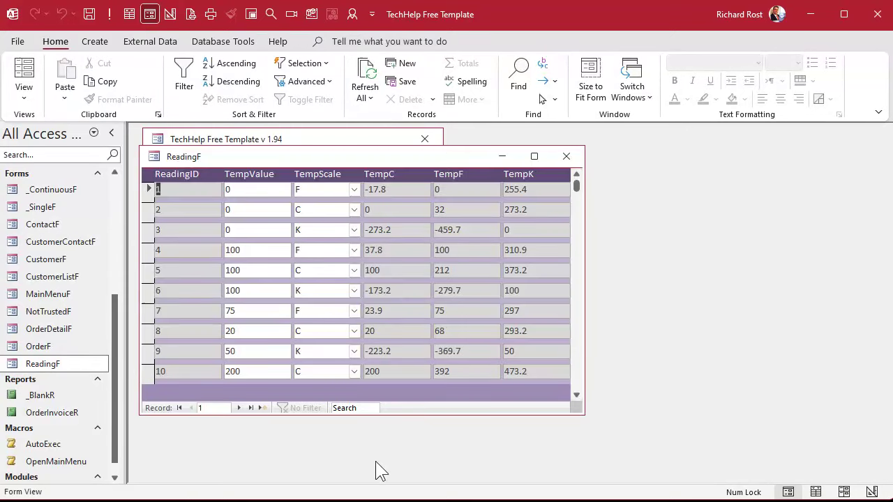
key(Tab)
key(Tab)
key(Tab)
key(Tab)
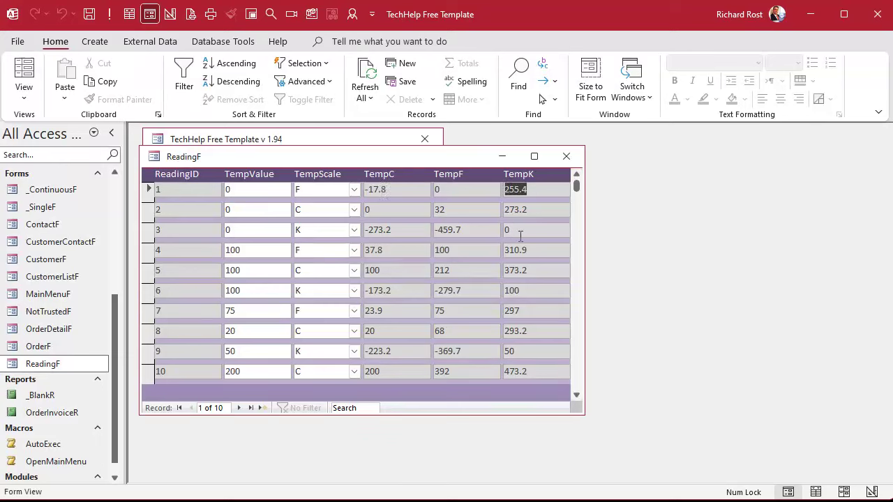
key(shift+Tab)
key(shift+Tab)
key(shift+Tab)
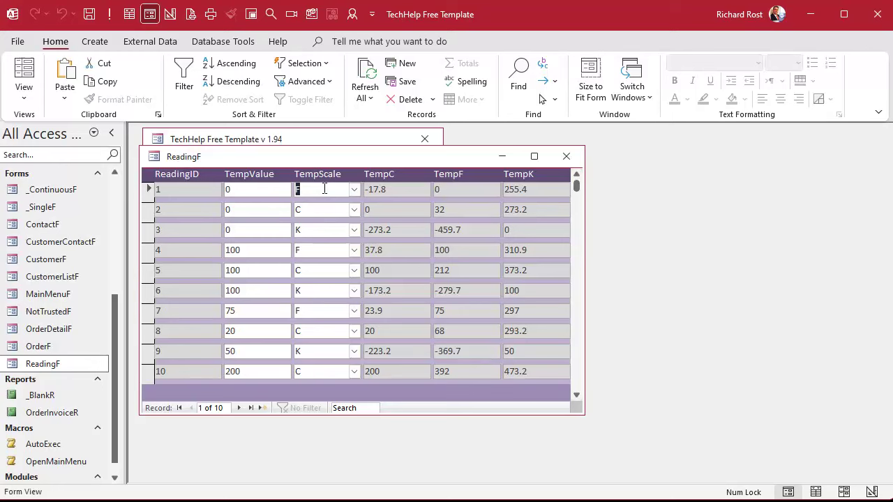
key(Tab)
click(469, 188)
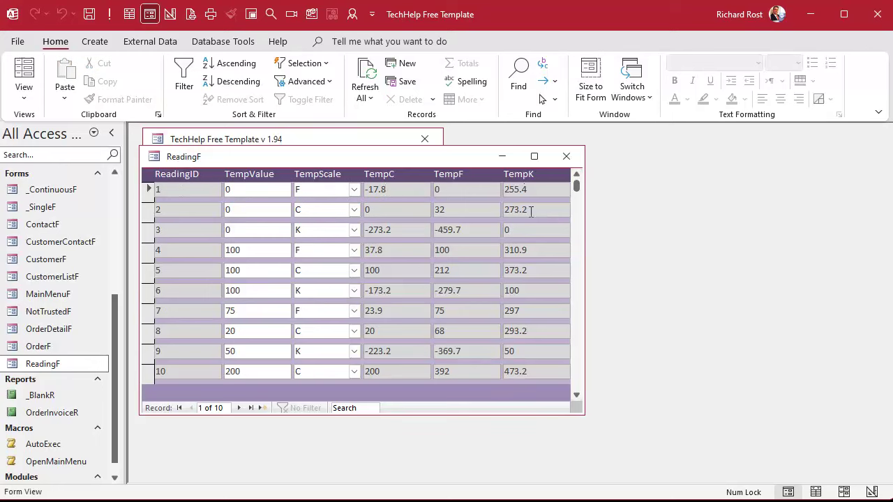
click(265, 189)
key(Down)
Apply the automatic tab order to the controls in the Detail section of ReadingF.
right_click(322, 155)
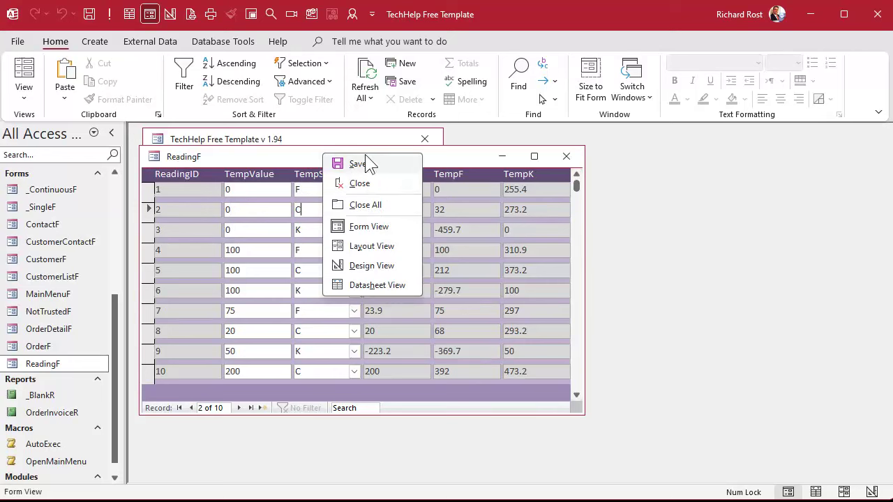
click(366, 266)
click(150, 229)
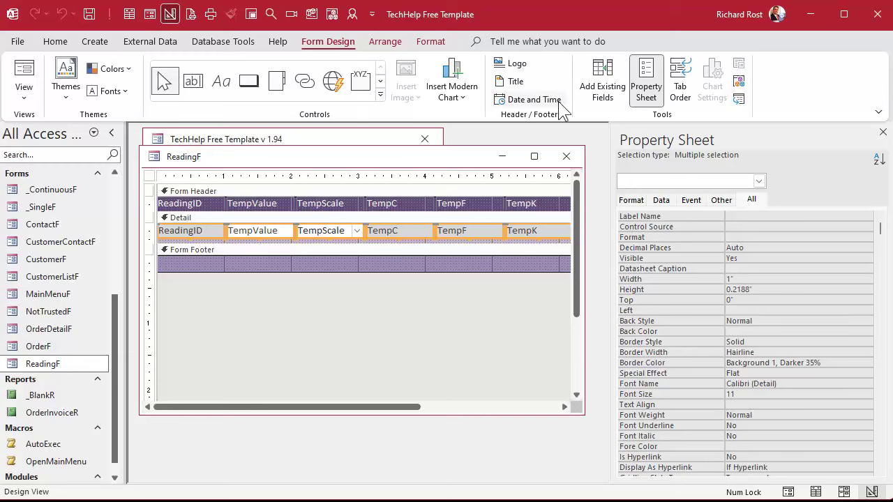
click(681, 93)
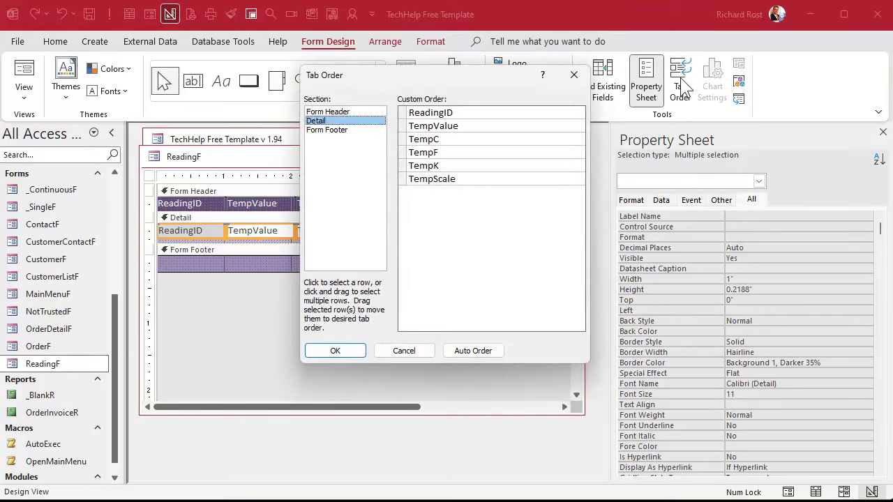
click(467, 353)
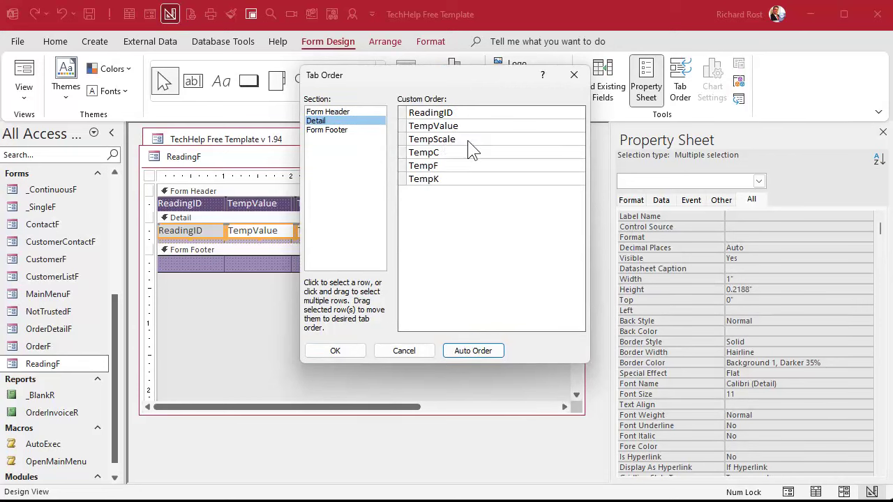
click(343, 349)
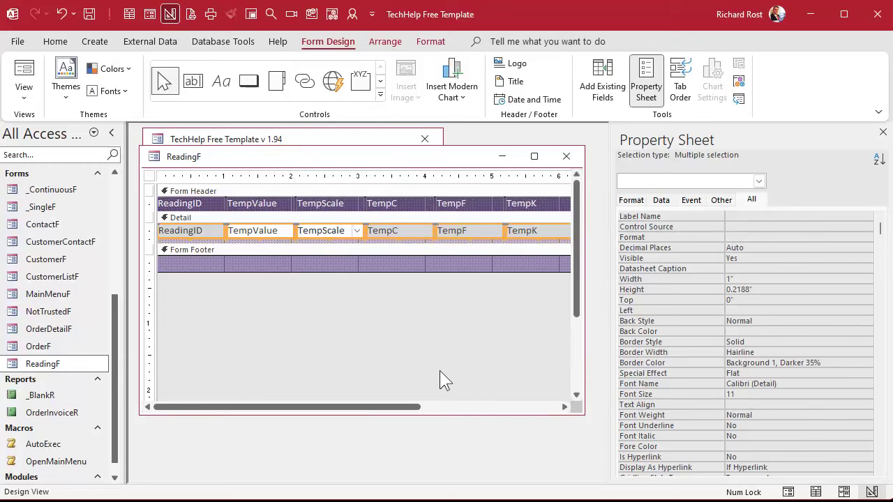
Set Tab Stop to No for the ReadingID, TempC, TempF and TempK text boxes, and close the form.
click(441, 369)
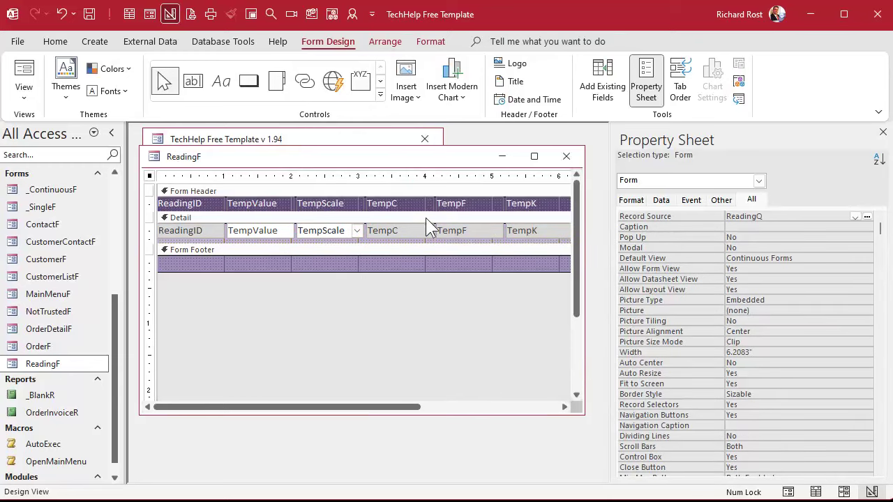
click(199, 230)
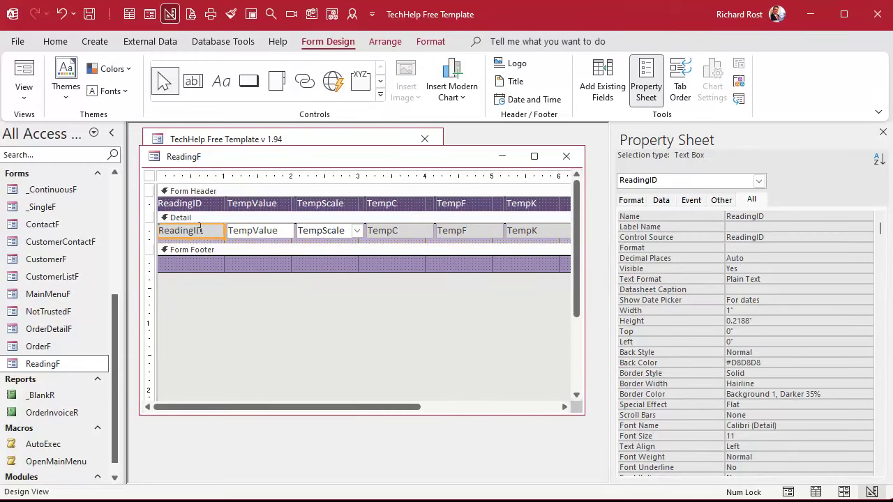
shift+click(397, 231)
shift+click(457, 232)
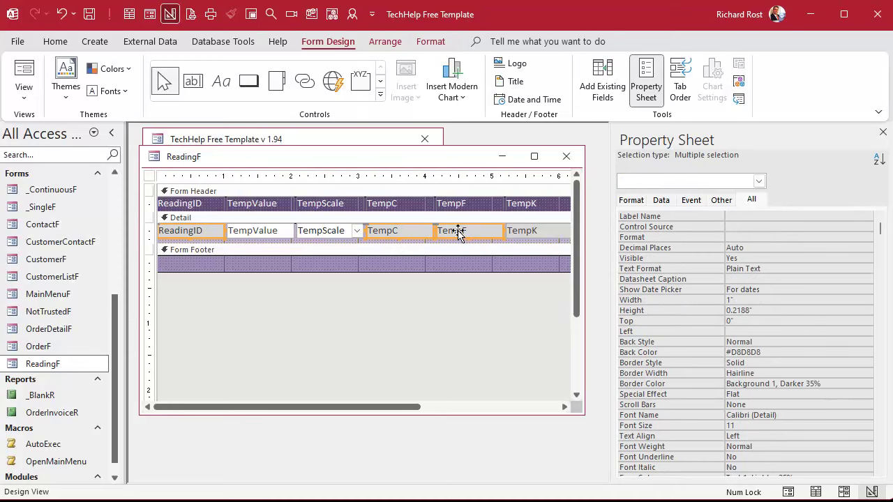
shift+click(518, 233)
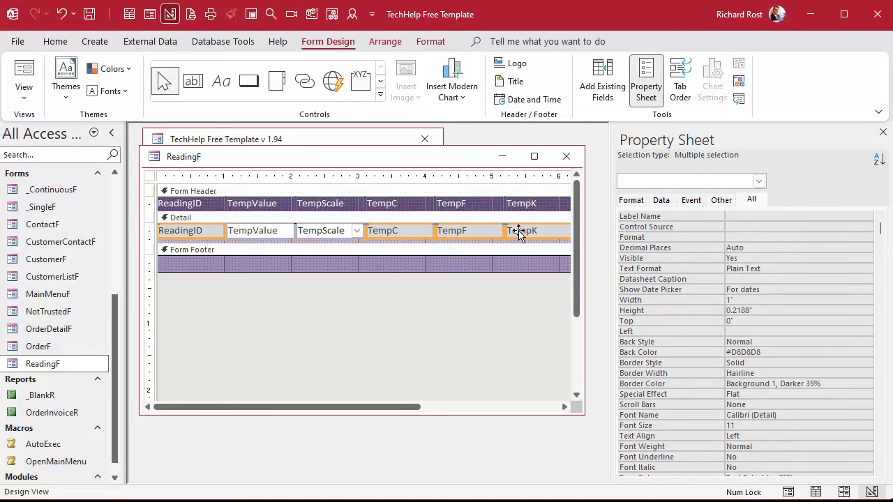
click(719, 200)
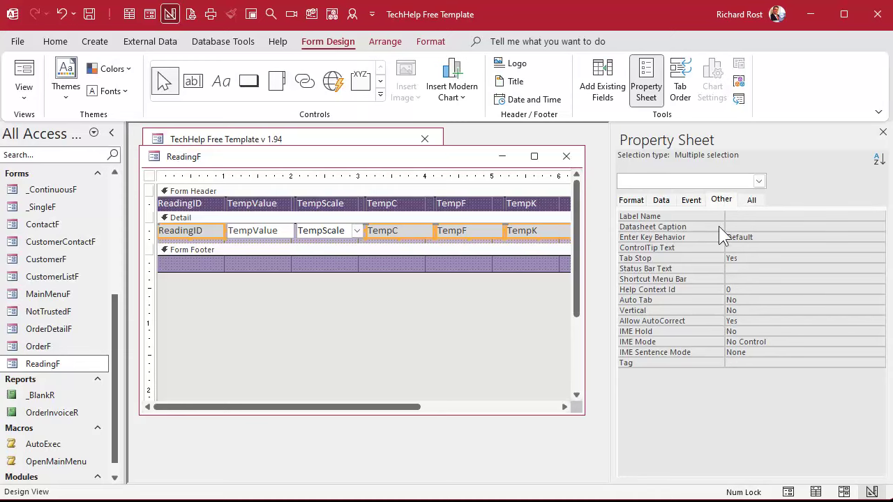
double_click(747, 258)
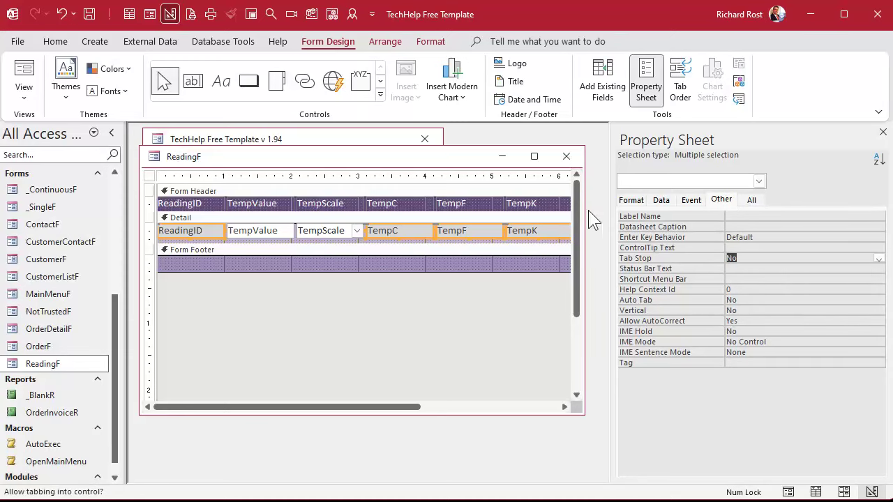
click(566, 156)
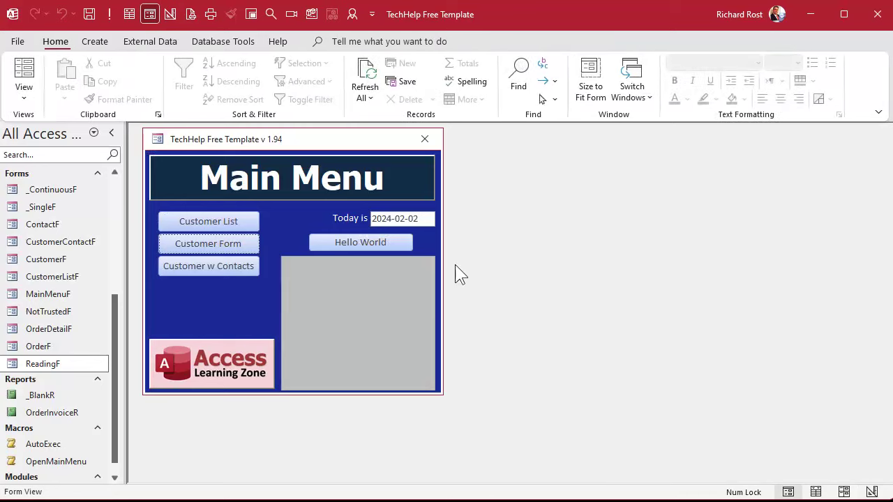
Open ReadingF and tab through several records to test the tab stops.
double_click(60, 364)
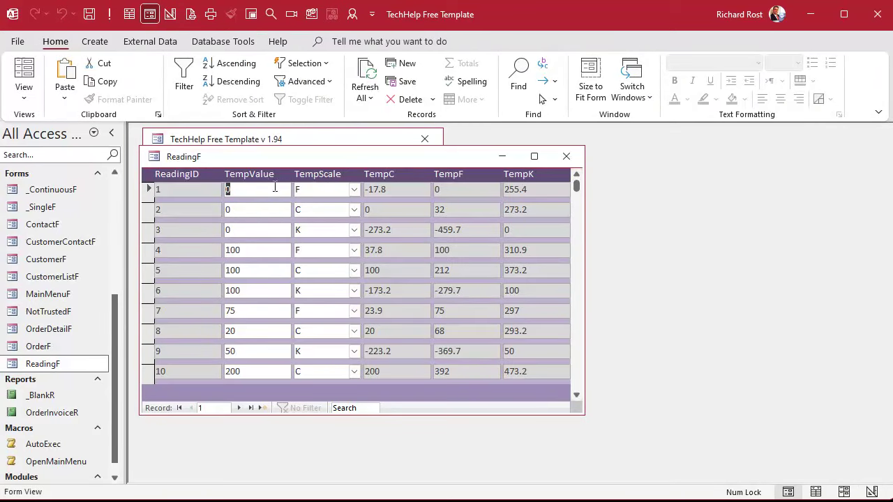
key(Tab)
key(Tab)
key(Tab)
key(Tab)
key(Tab)
key(Tab)
key(Tab)
key(Tab)
key(Tab)
Return ReadingF to Design View, narrow the property sheet and widen the form window past the TempK column.
right_click(379, 158)
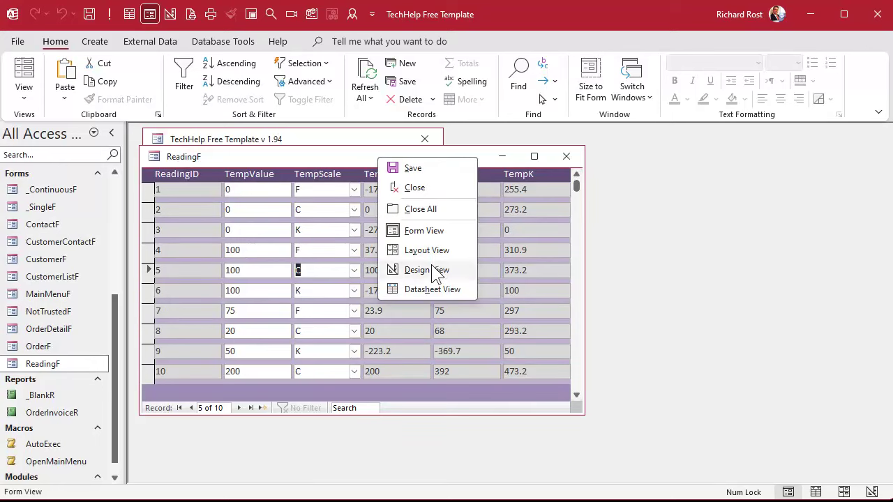
click(432, 265)
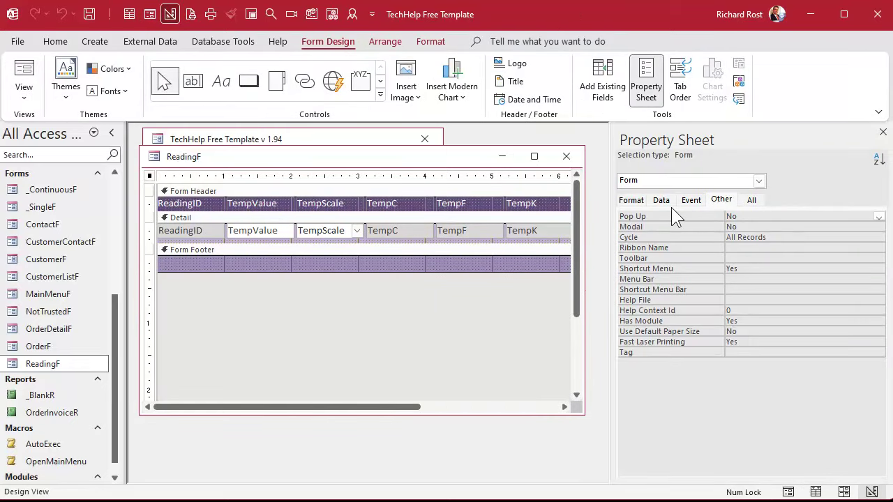
drag(611, 212, 681, 213)
drag(583, 252, 658, 251)
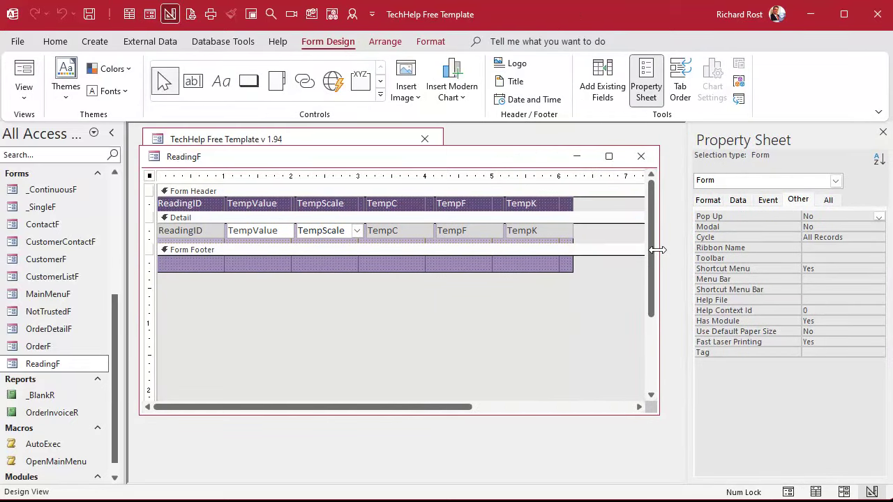
Narrow the ReadingID label and text box to about 0.75 inch and move the TempValue label and text box against them.
click(209, 177)
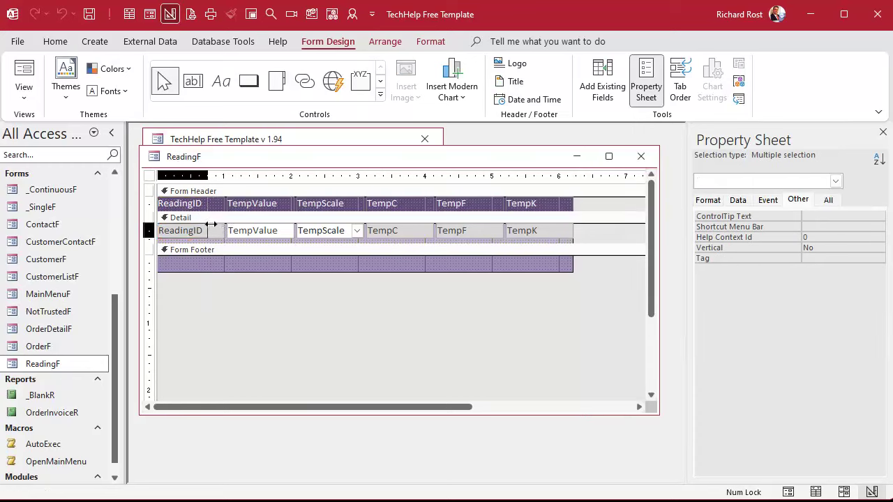
click(258, 231)
shift+click(265, 209)
drag(265, 209, 246, 208)
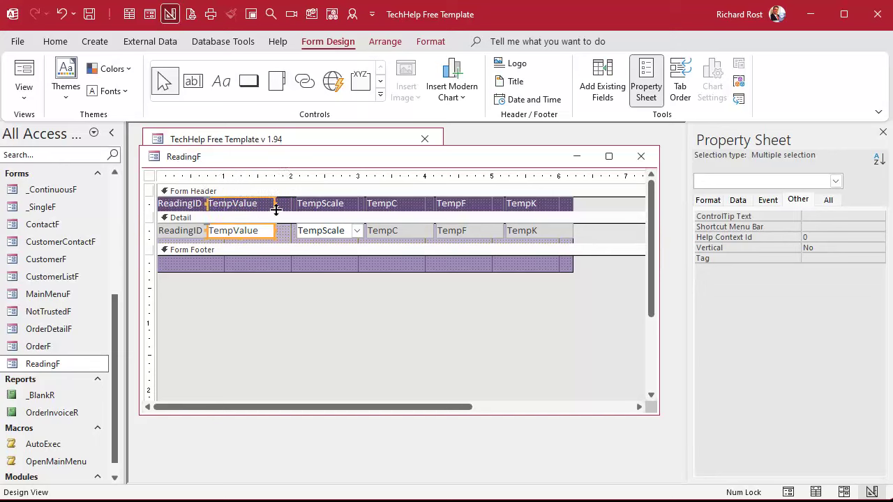
click(279, 230)
Shorten the ReadingID header label to ID and the TempValue header label to Temp.
click(195, 203)
drag(194, 201, 123, 199)
key(Delete)
click(246, 203)
click(232, 204)
drag(232, 203, 306, 204)
key(Delete)
Shorten the TempScale header label to Scale.
click(312, 203)
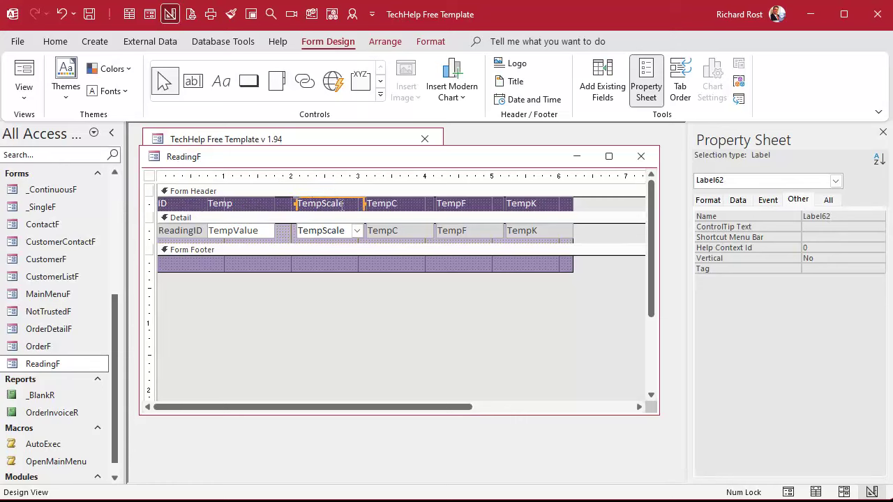
click(323, 203)
drag(324, 203, 265, 207)
key(Delete)
Shorten the TempC, TempF and TempK header labels to C, F and K.
click(387, 204)
click(393, 202)
drag(393, 203, 364, 206)
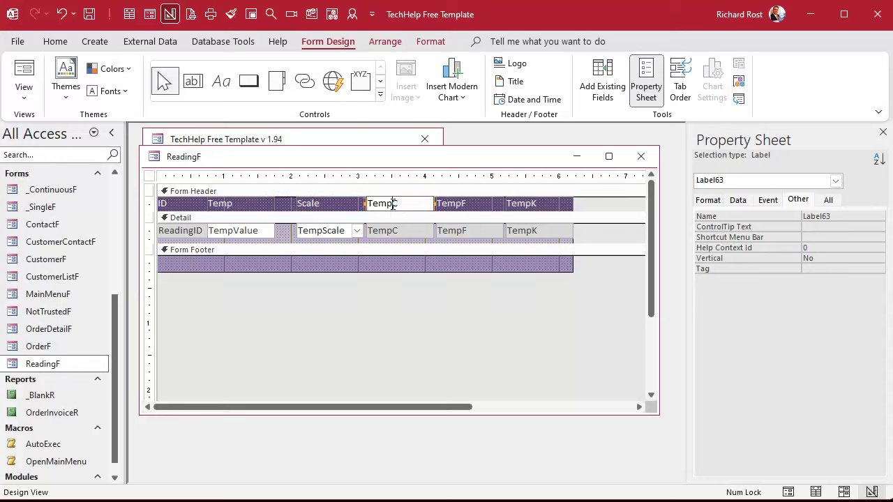
key(Delete)
click(450, 208)
click(462, 203)
drag(462, 202, 433, 205)
key(Delete)
click(522, 204)
click(530, 203)
drag(530, 203, 485, 207)
key(Delete)
click(466, 321)
Narrow the Temp column to about 0.7 inch and the Scale column to about 0.8 inch, placing them side by side.
click(325, 176)
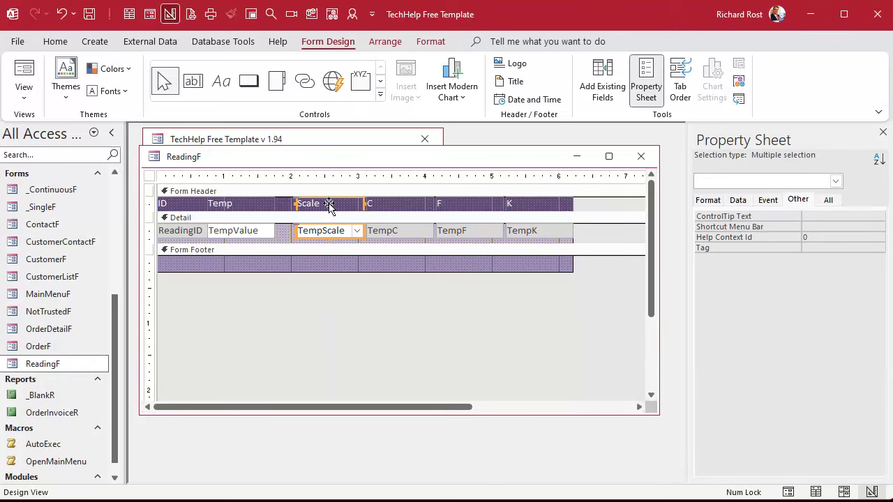
drag(307, 203, 255, 230)
click(244, 175)
click(303, 175)
mouse_move(309, 205)
mouse_down()
mouse_move(285, 201)
mouse_move(308, 203)
mouse_up()
Narrow the C, F and K labels and text boxes to about 0.55 inch and move them side by side against the Scale column.
drag(394, 173, 548, 173)
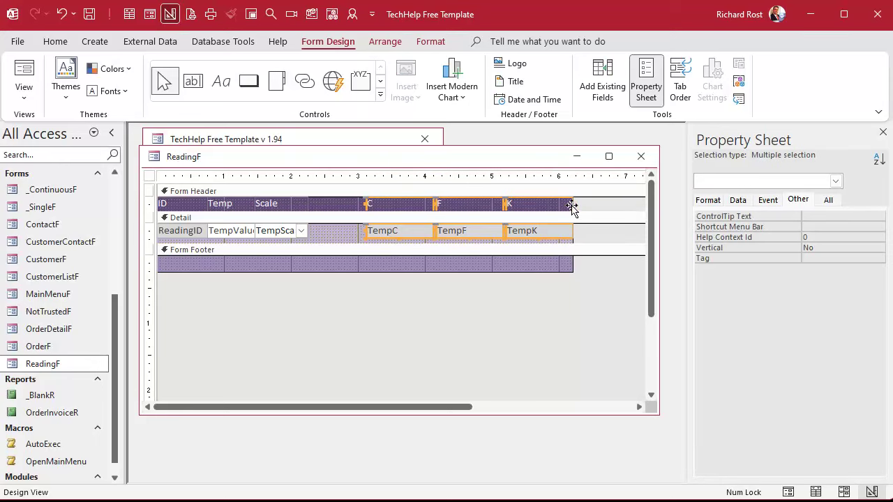
drag(572, 205, 543, 204)
drag(393, 205, 334, 206)
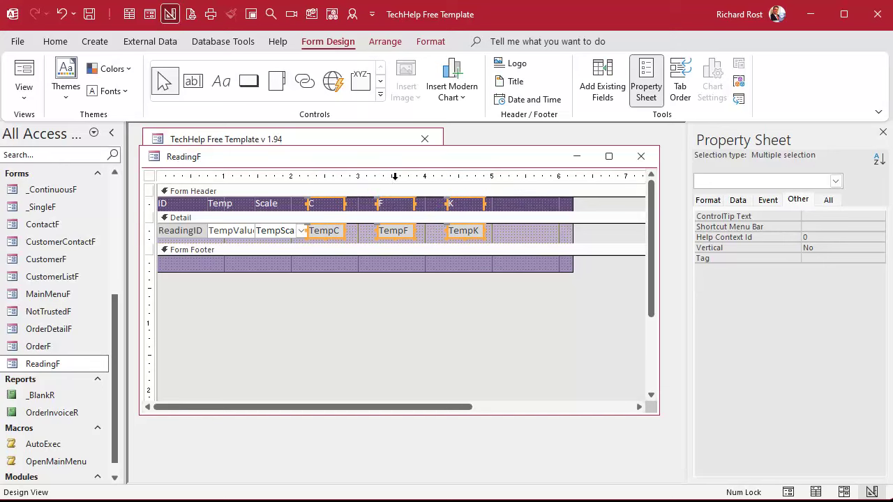
drag(395, 175, 483, 175)
drag(406, 204, 372, 204)
click(443, 176)
drag(435, 201, 403, 199)
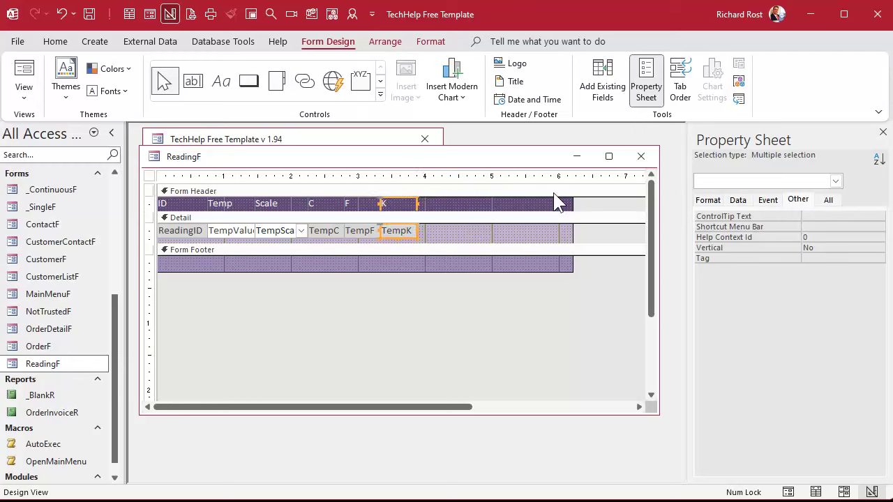
Reduce the form width to about 4.1 inches and shrink the Detail section to fit its text boxes.
drag(573, 200, 432, 202)
drag(339, 252, 333, 213)
click(347, 285)
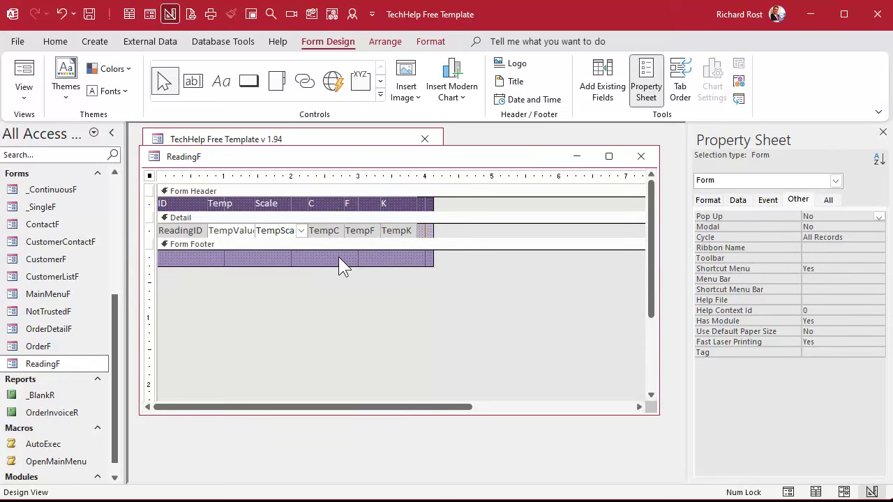
click(339, 257)
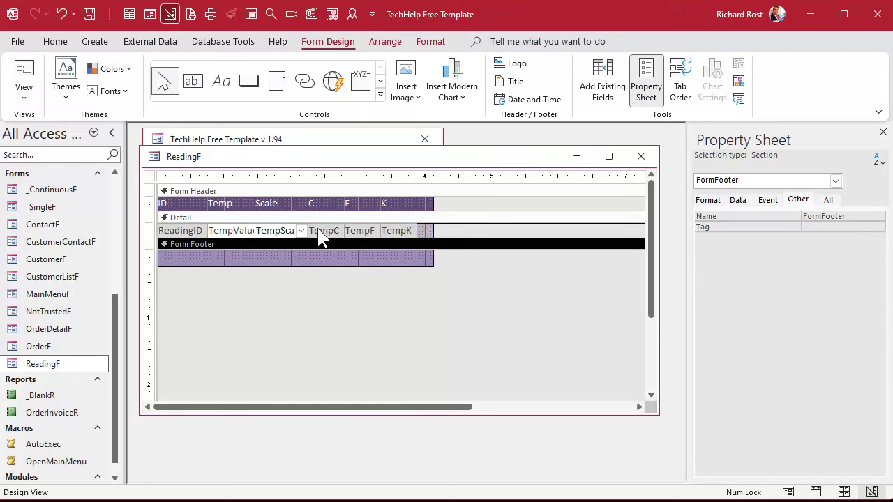
click(323, 237)
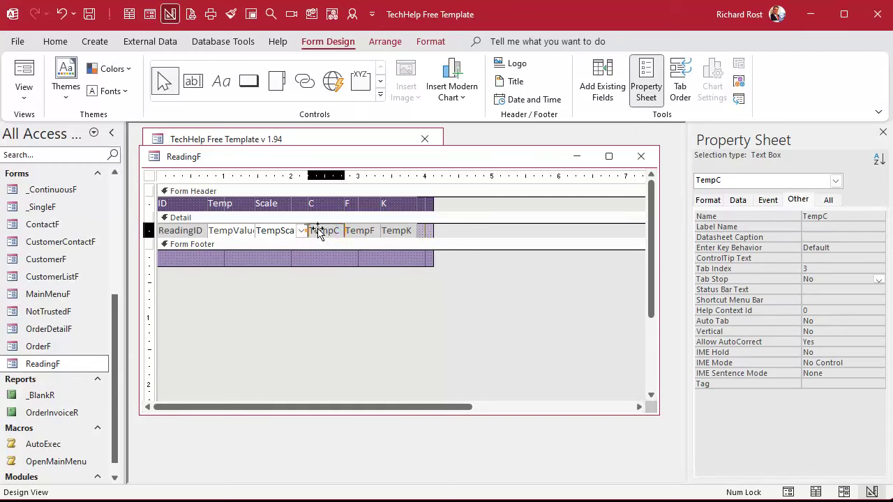
click(326, 262)
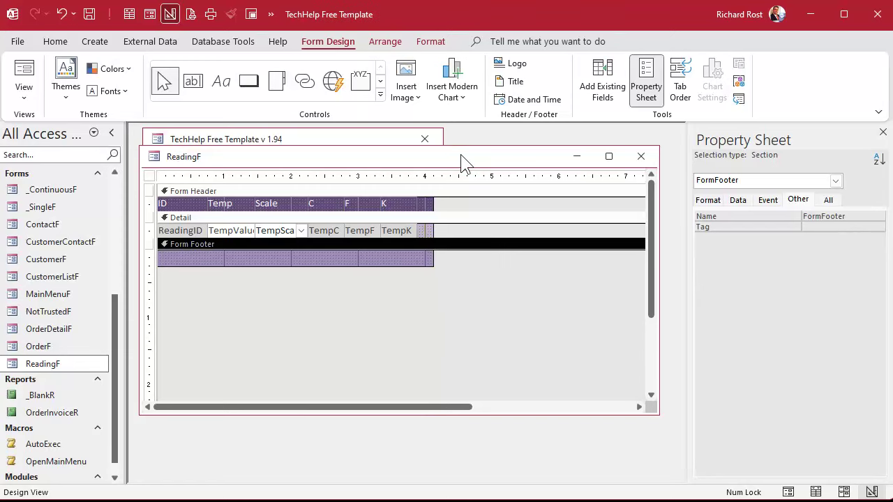
Close and reopen ReadingF to check the layout, move its window aside and close the Main Menu form.
click(640, 156)
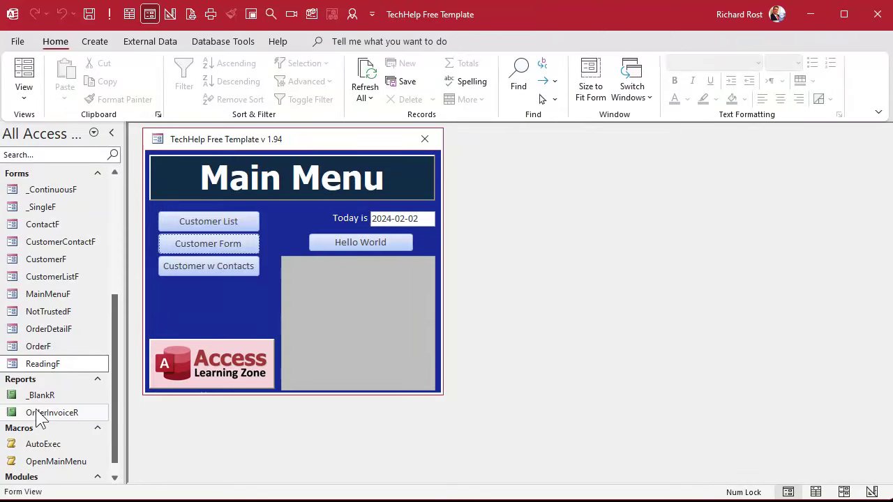
double_click(58, 368)
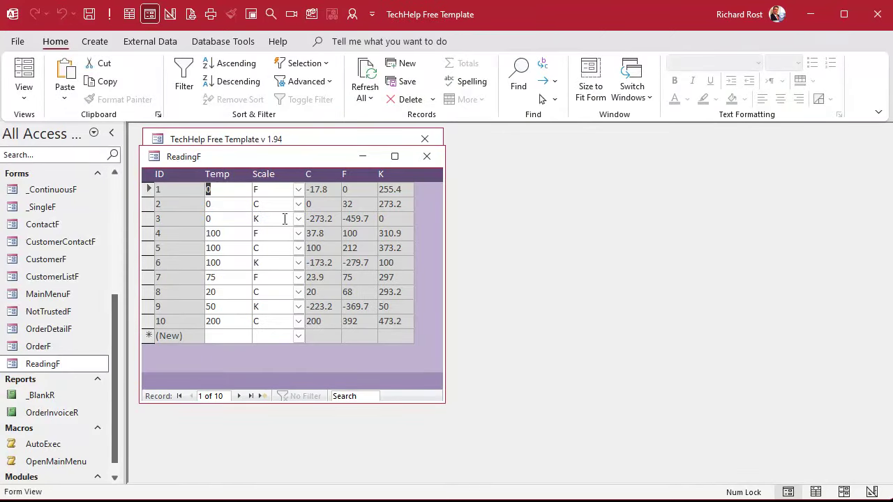
drag(294, 161, 440, 150)
click(424, 139)
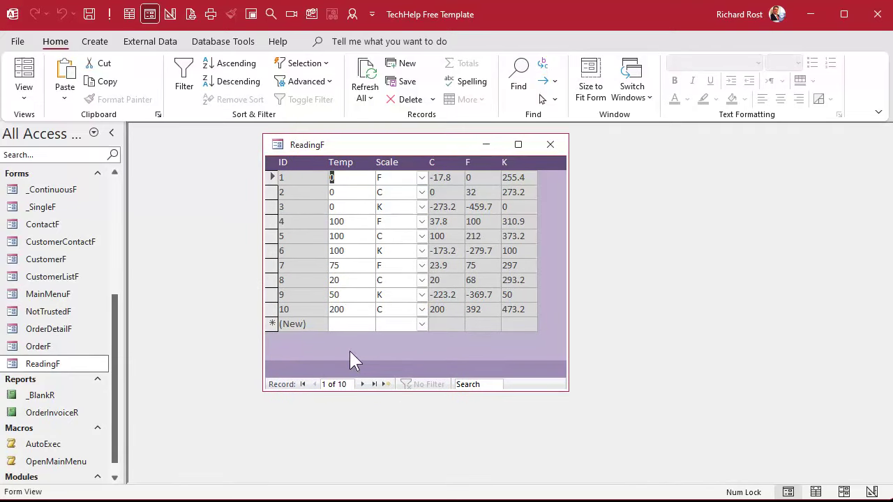
Add a new reading with Temp 45 and Scale F.
click(347, 324)
text(45)
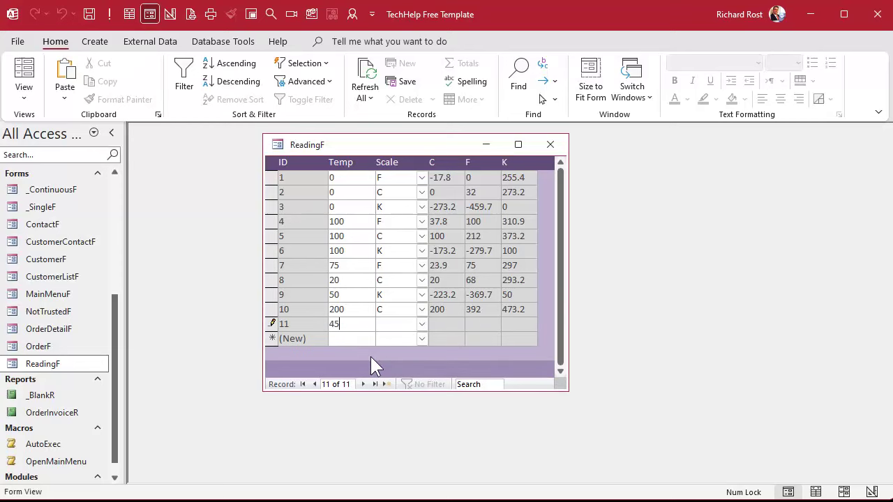
key(Tab)
text(f)
key(Tab)
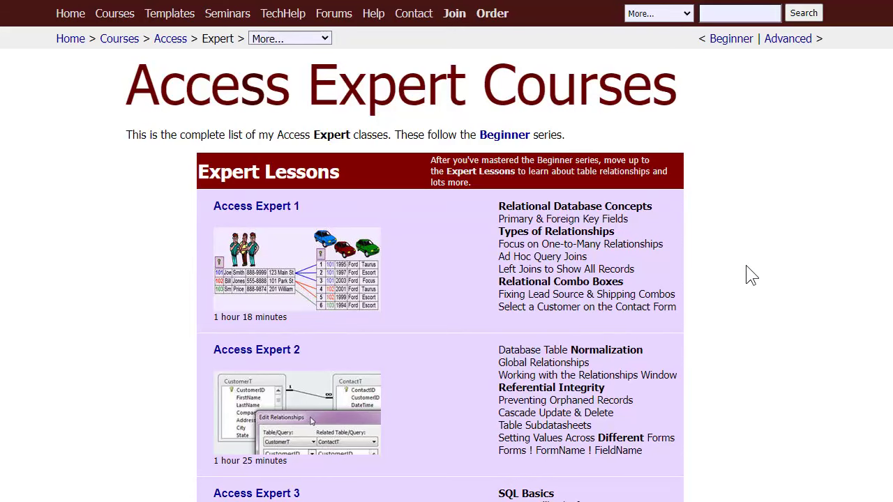
Look through the lesson topics on the Access Expert Courses web page, including the IIF Function entry under Access Expert 8.
scroll(752, 276, down, 6)
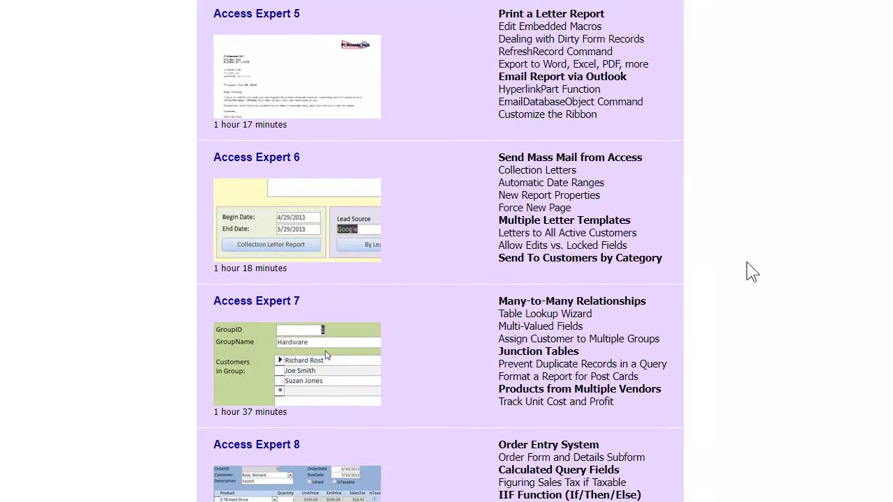
scroll(752, 272, down, 4)
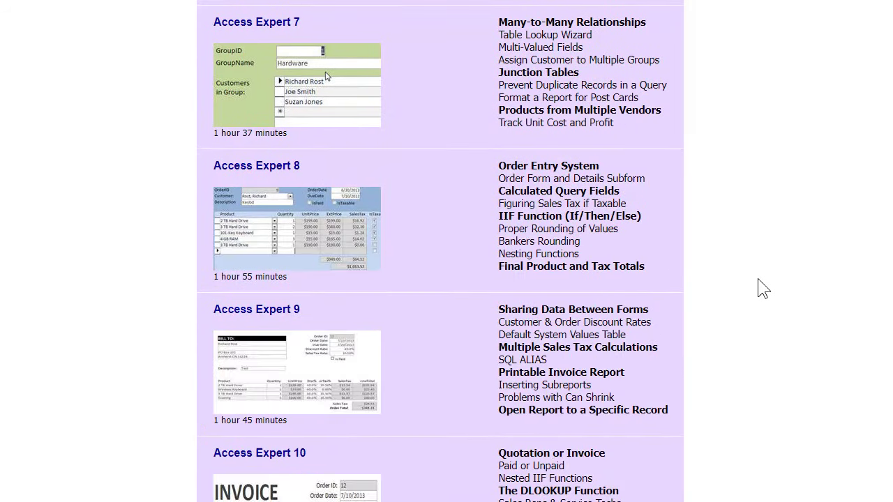
drag(498, 216, 623, 216)
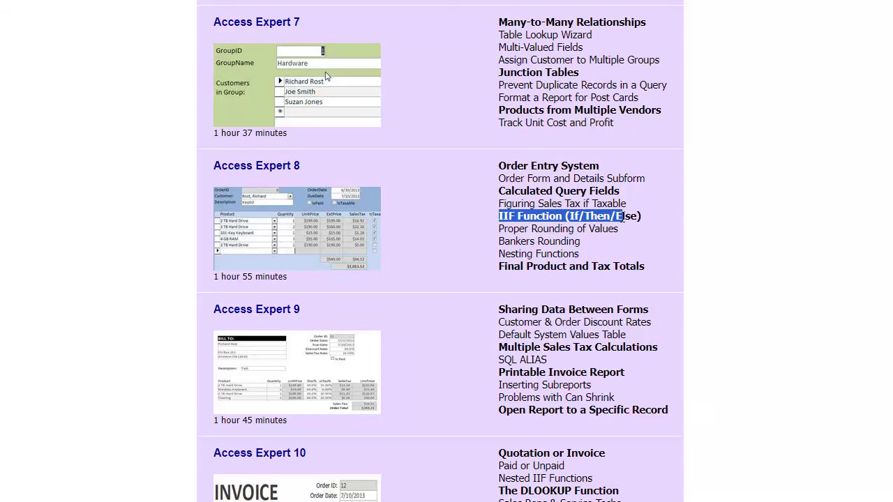
scroll(621, 216, down, 3)
drag(503, 281, 632, 283)
scroll(633, 279, down, 15)
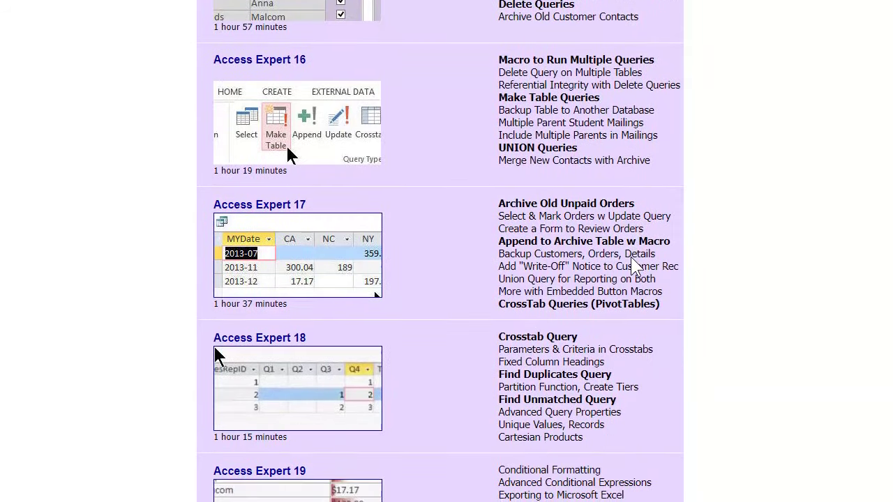
scroll(593, 238, down, 5)
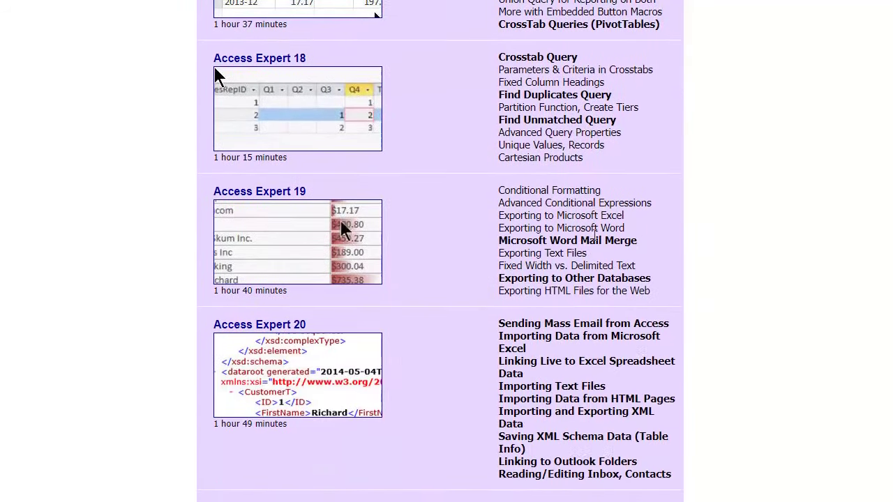
scroll(595, 241, down, 6)
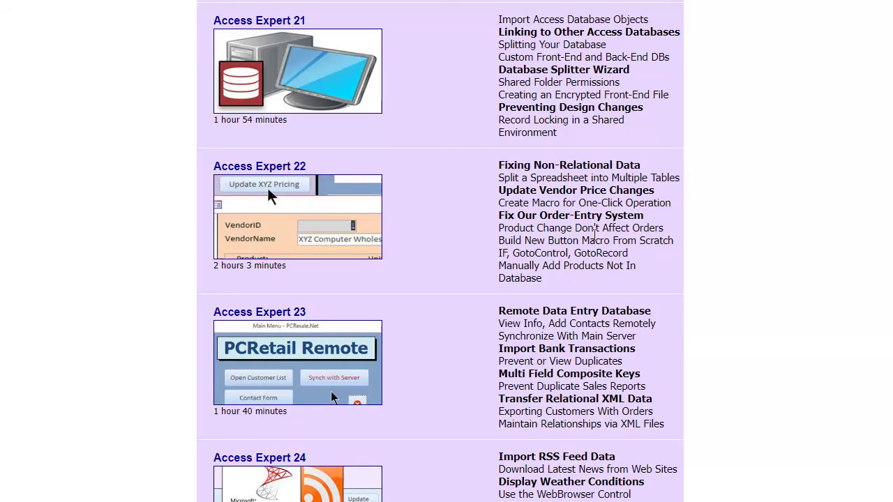
scroll(595, 233, down, 7)
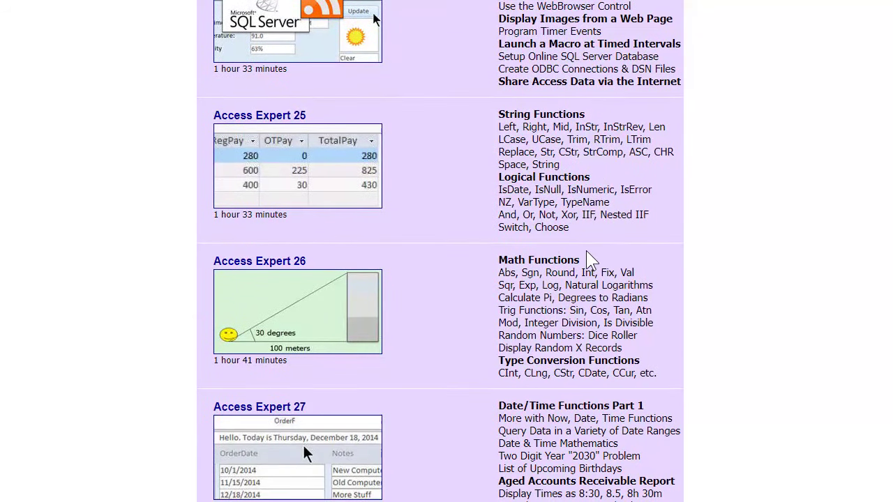
scroll(591, 265, down, 3)
scroll(606, 261, down, 7)
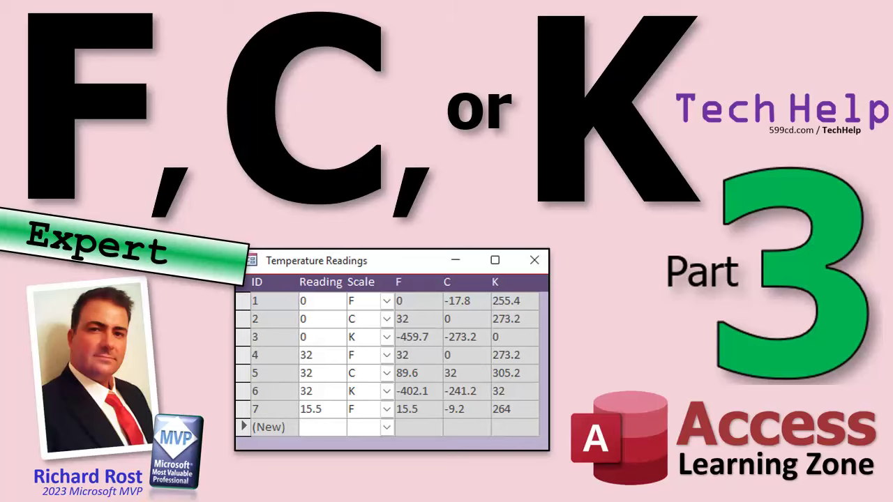